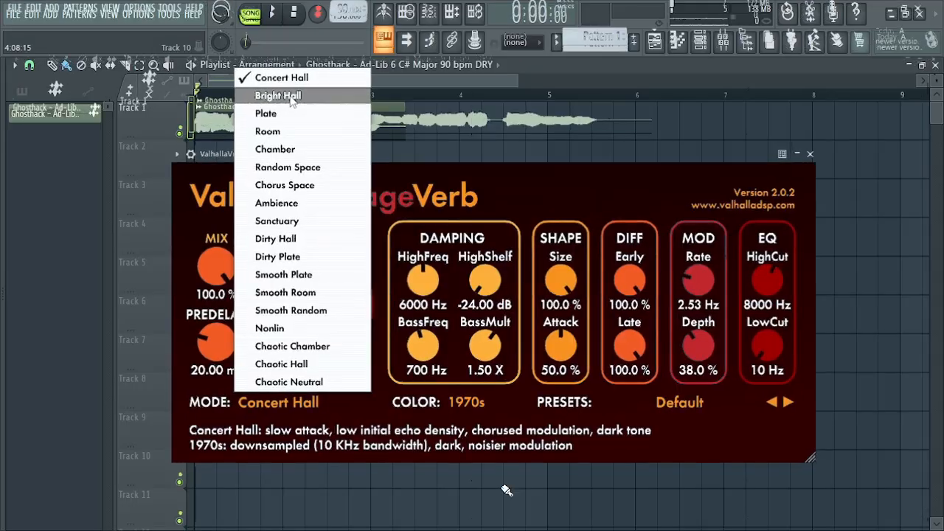
pyautogui.click(281, 98)
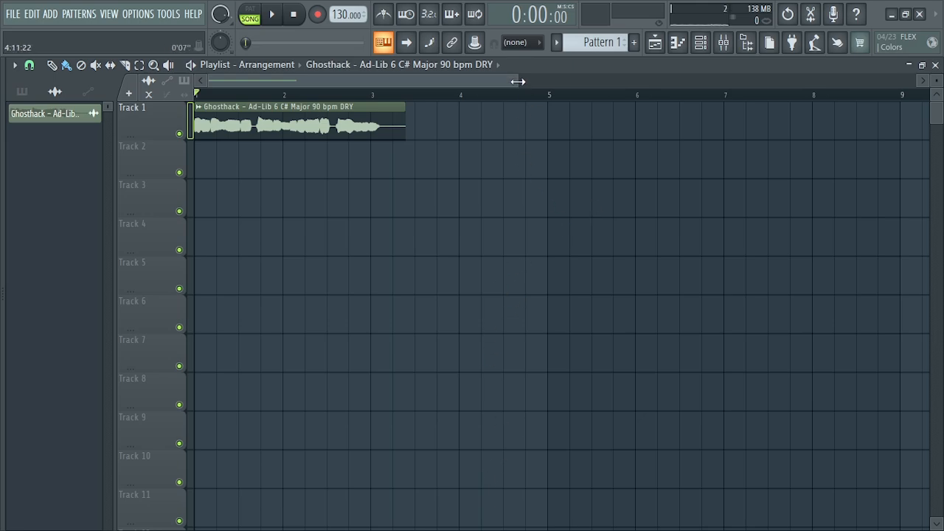
# Set the project tempo to 90 BPM to match the Ghosthack ad-lib vocal clip.
pyautogui.moveTo(517, 81); pyautogui.dragTo(384, 81)
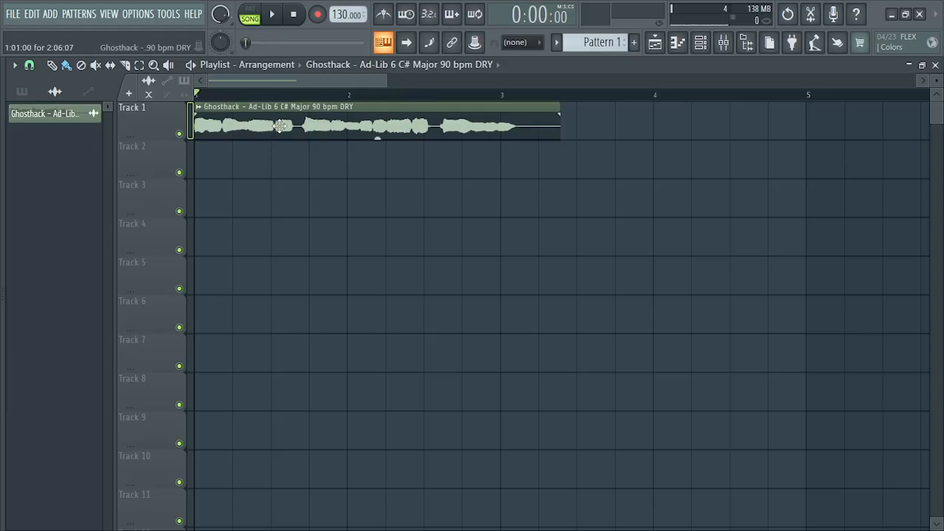
pyautogui.moveTo(382, 81); pyautogui.dragTo(352, 80)
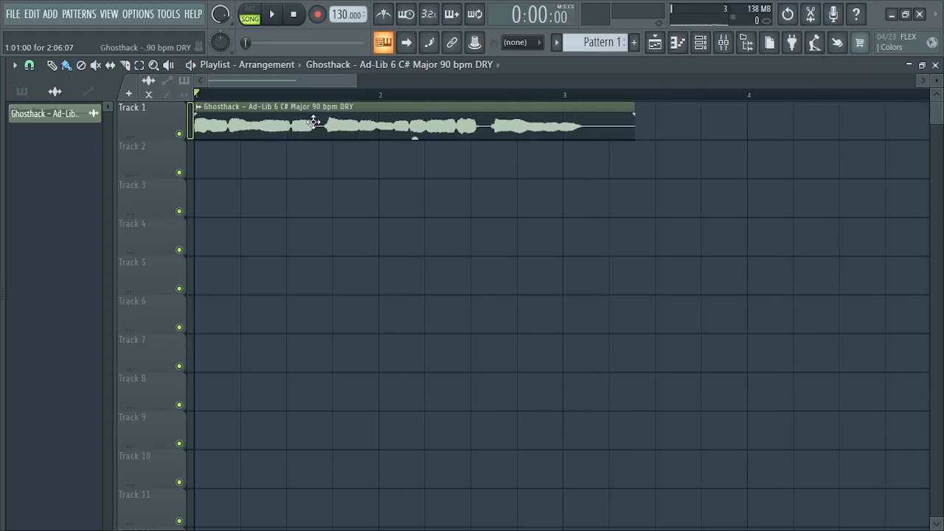
pyautogui.rightClick(337, 15)
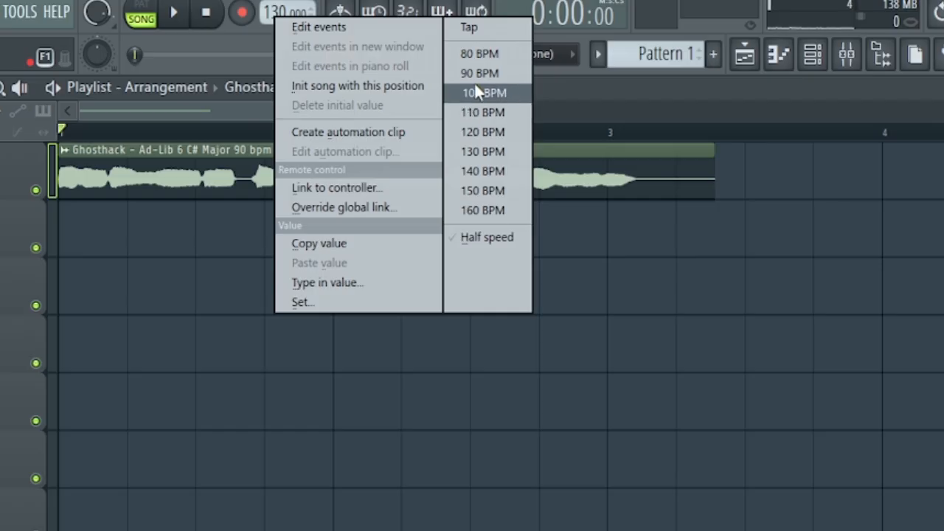
pyautogui.click(479, 73)
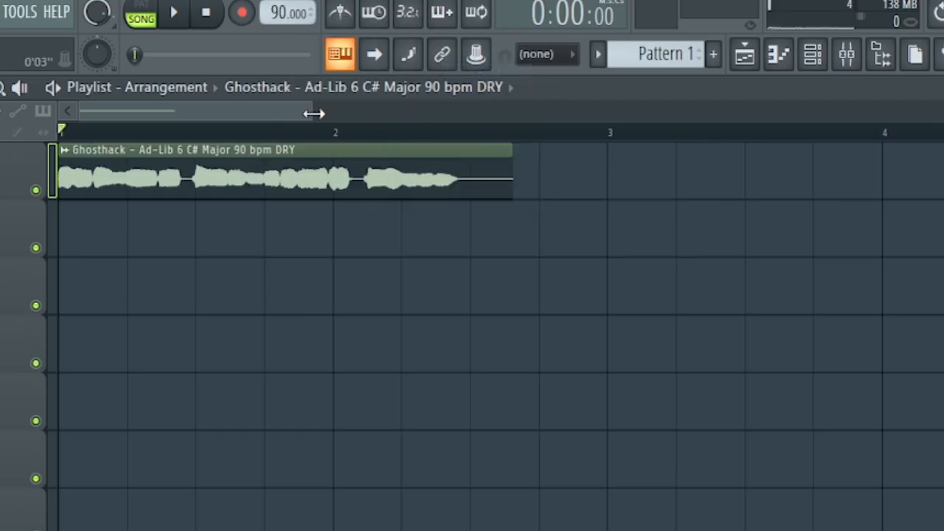
pyautogui.moveTo(313, 113); pyautogui.dragTo(235, 113)
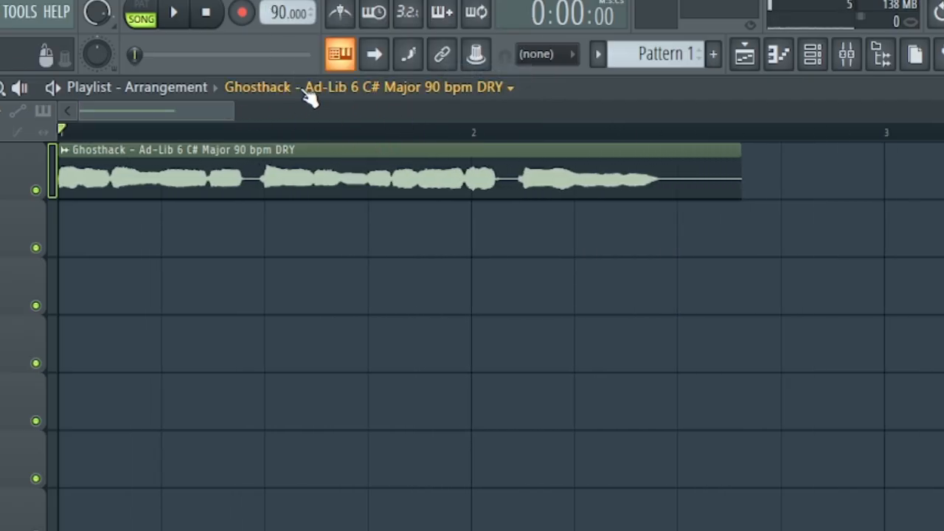
# Route the ad-lib vocal clip to mixer track 1 in its channel settings and show the mixer.
pyautogui.doubleClick(390, 163)
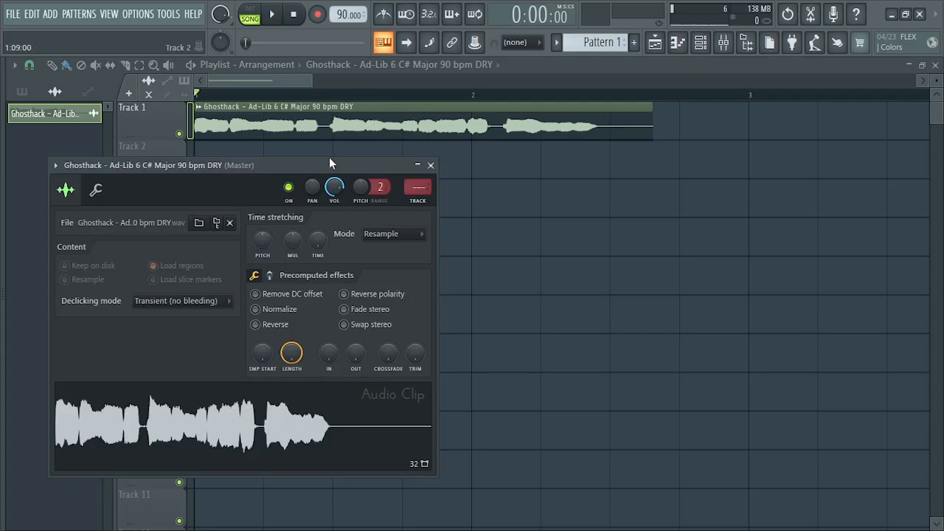
pyautogui.moveTo(329, 162); pyautogui.dragTo(436, 161)
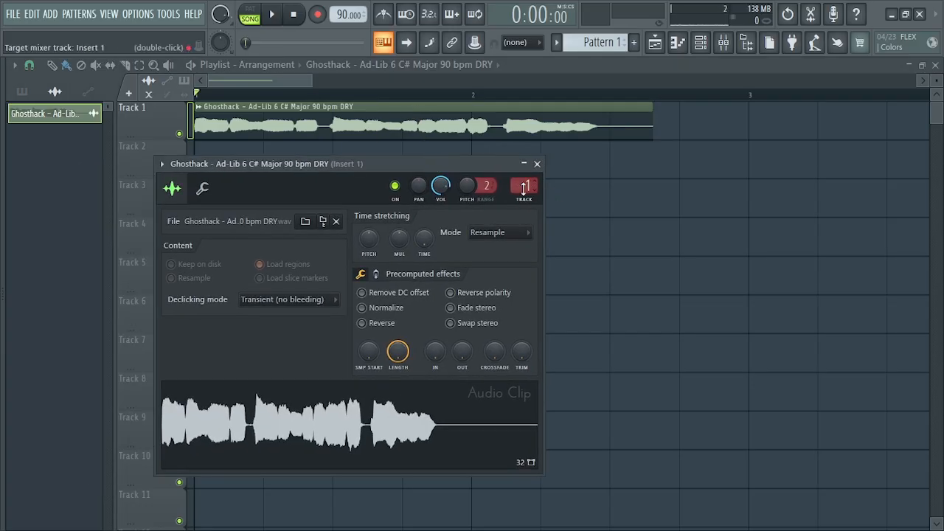
pyautogui.click(726, 43)
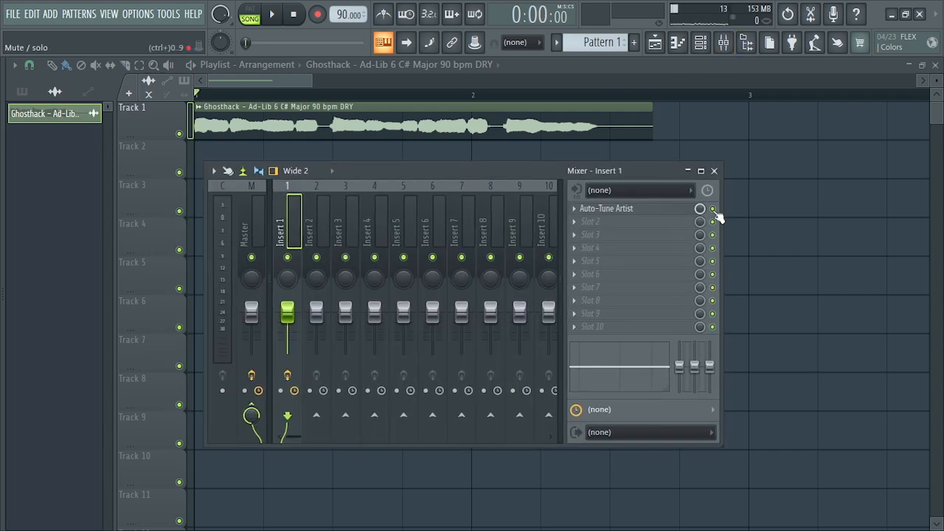
# Bypass Auto-Tune Artist on Insert 1 and listen to the dry vocal.
pyautogui.click(712, 209)
pyautogui.press('space')
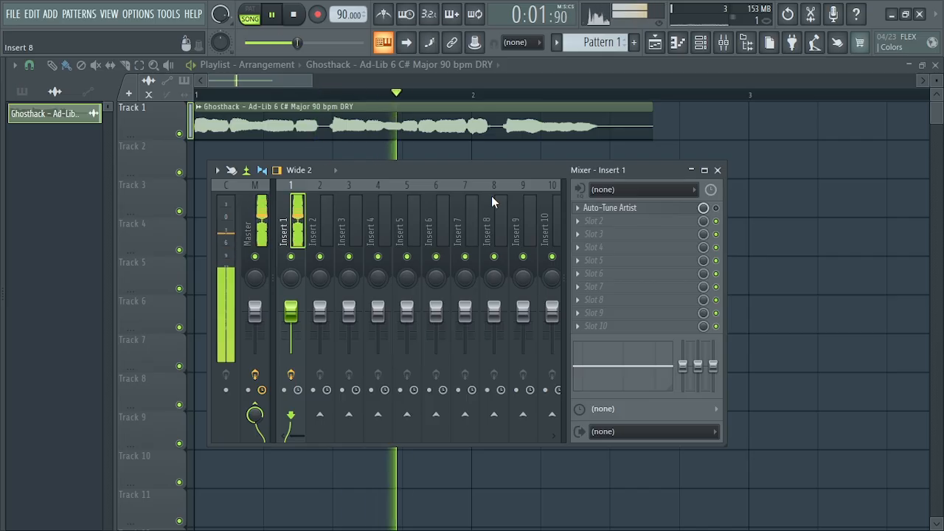
pyautogui.press('space')
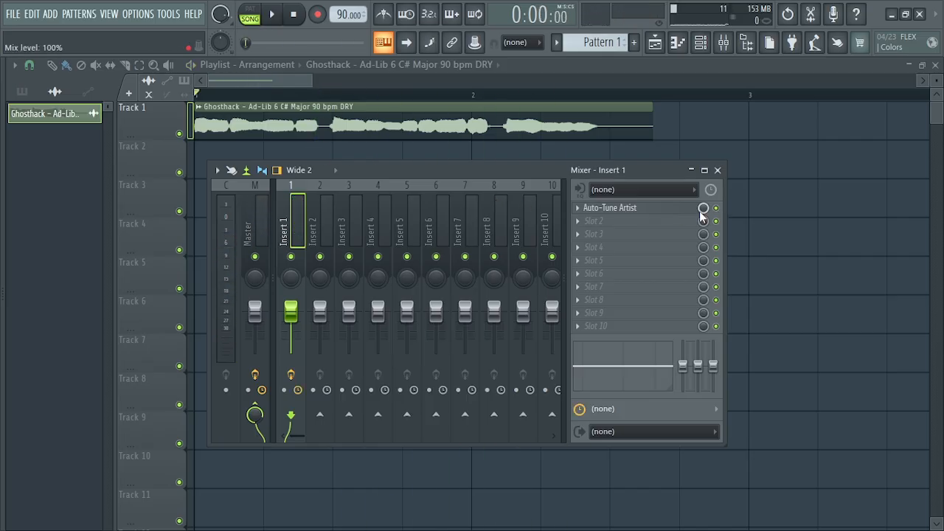
# Set Auto-Tune Artist on Insert 1 to the key of C# (Db) with the Major scale.
pyautogui.click(623, 216)
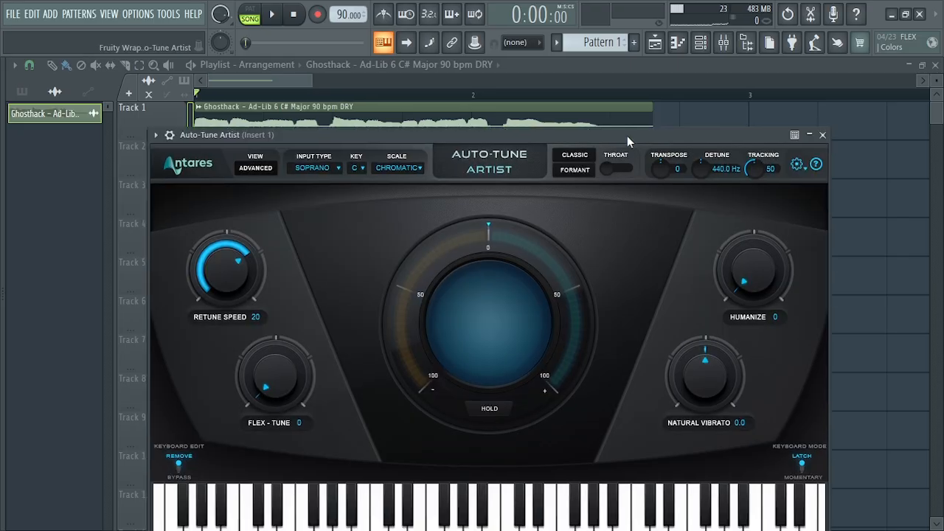
pyautogui.moveTo(627, 135)
pyautogui.mouseDown()
pyautogui.moveTo(611, 111)
pyautogui.moveTo(631, 97)
pyautogui.moveTo(632, 133)
pyautogui.mouseUp()
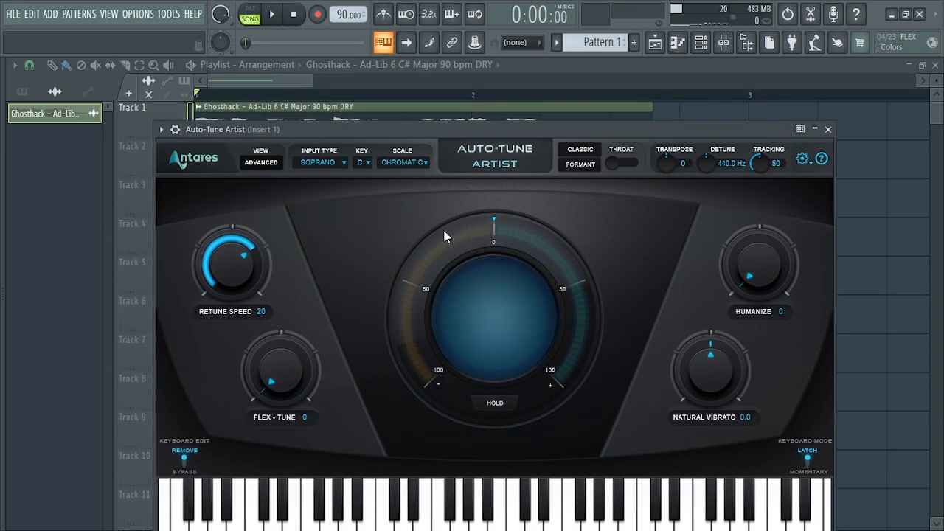
pyautogui.click(399, 160)
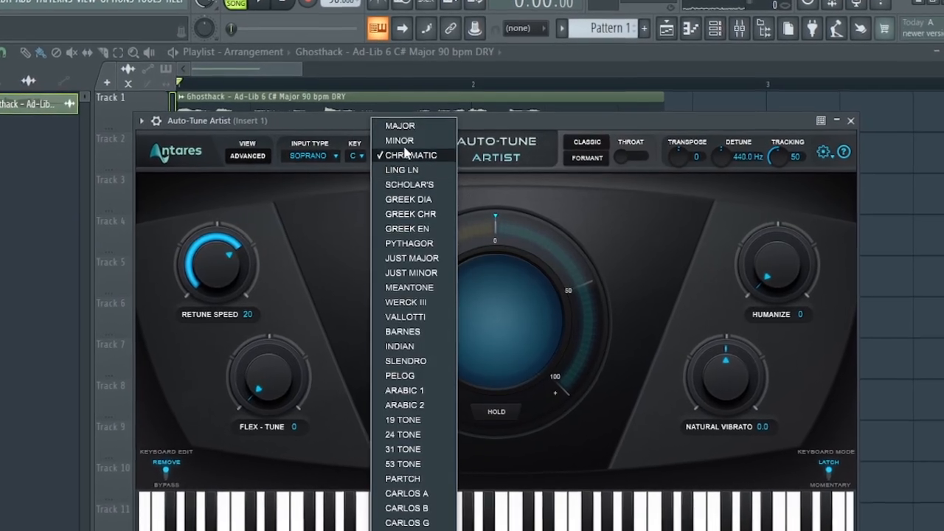
pyautogui.click(401, 127)
pyautogui.click(354, 153)
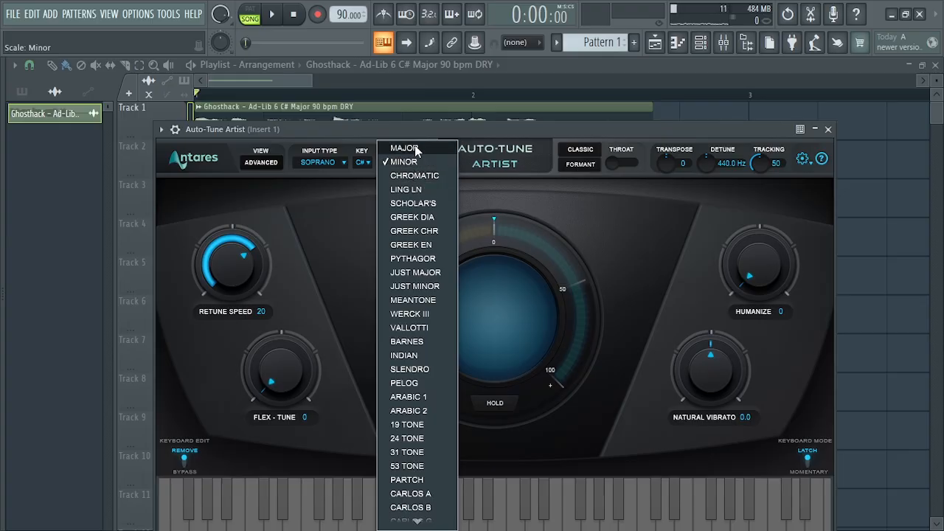
pyautogui.click(415, 148)
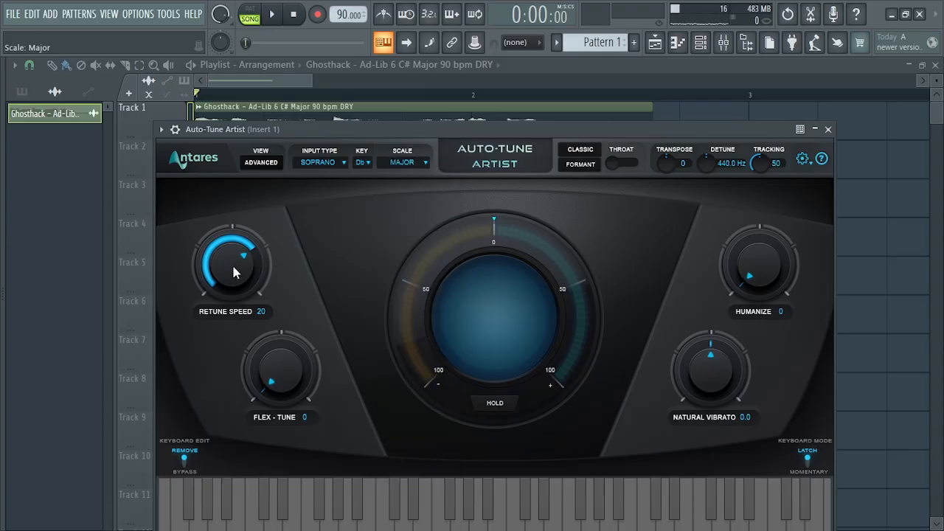
# Set Auto-Tune Artist's retune speed to 1 and humanize to 18, and play back the tuned vocal.
pyautogui.moveTo(232, 263); pyautogui.dragTo(232, 221)
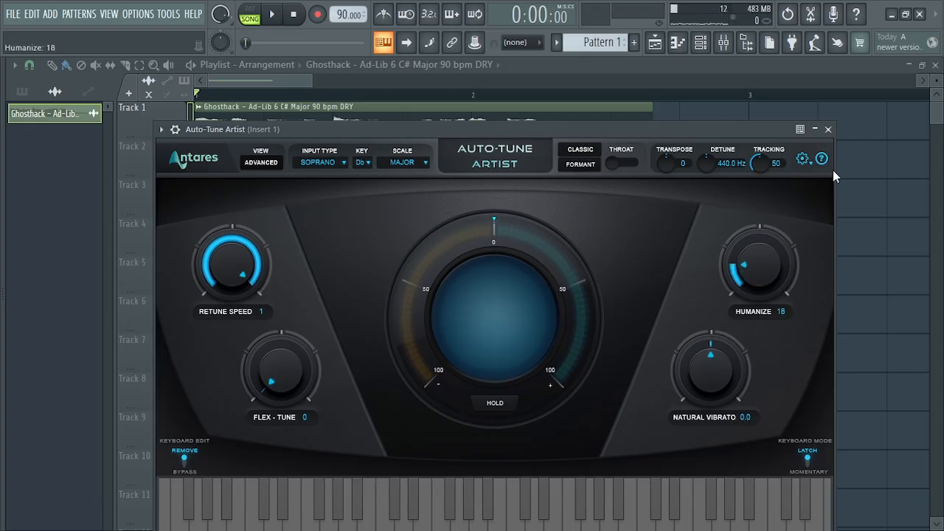
pyautogui.click(827, 130)
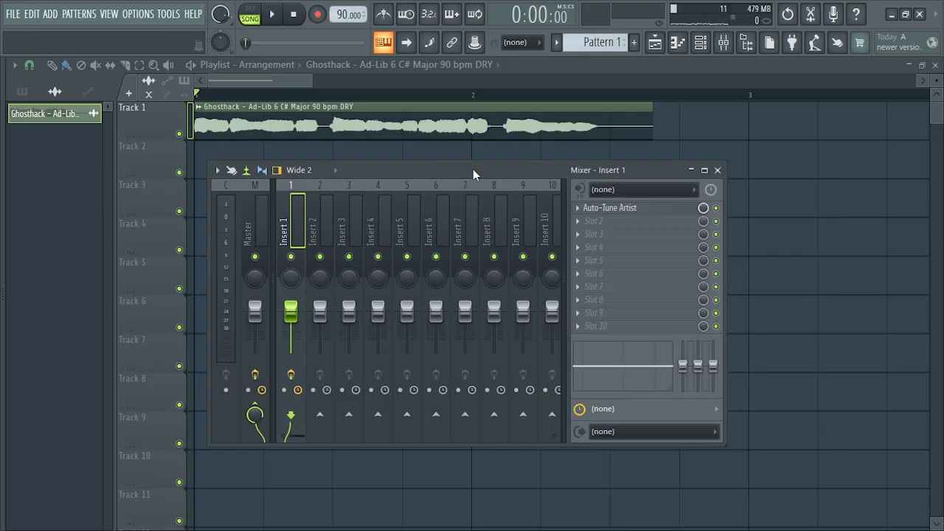
pyautogui.press('space')
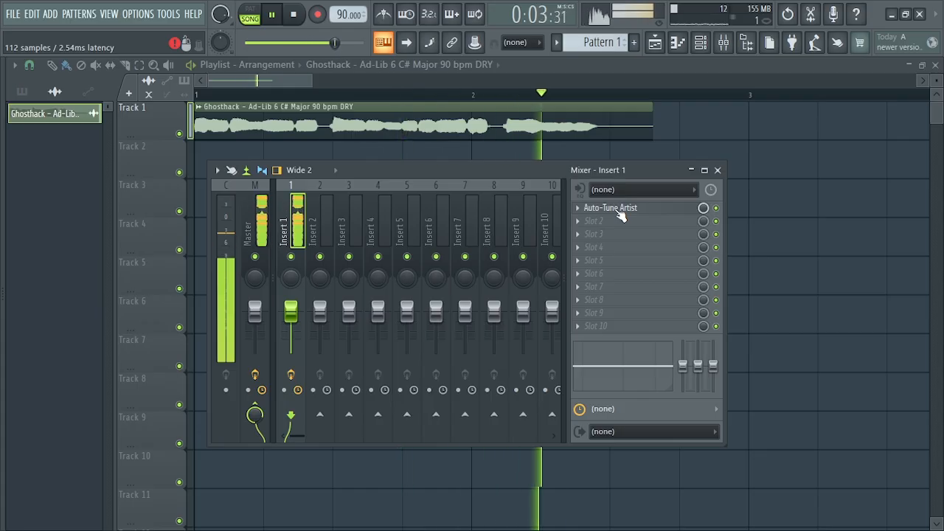
pyautogui.press('space')
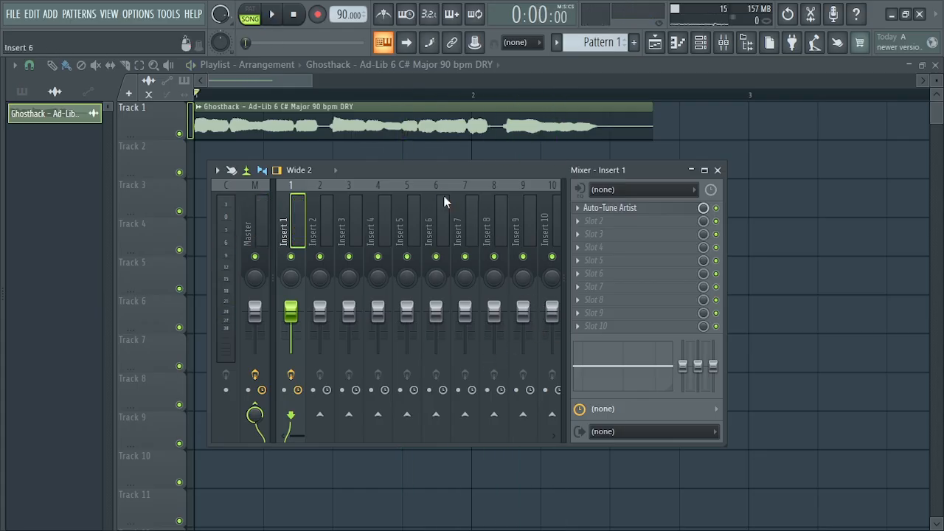
# Add Fruity Parametric EQ 2 to slot 2 of Insert 1 and load its Vocal Presence preset.
pyautogui.moveTo(423, 169); pyautogui.dragTo(380, 164)
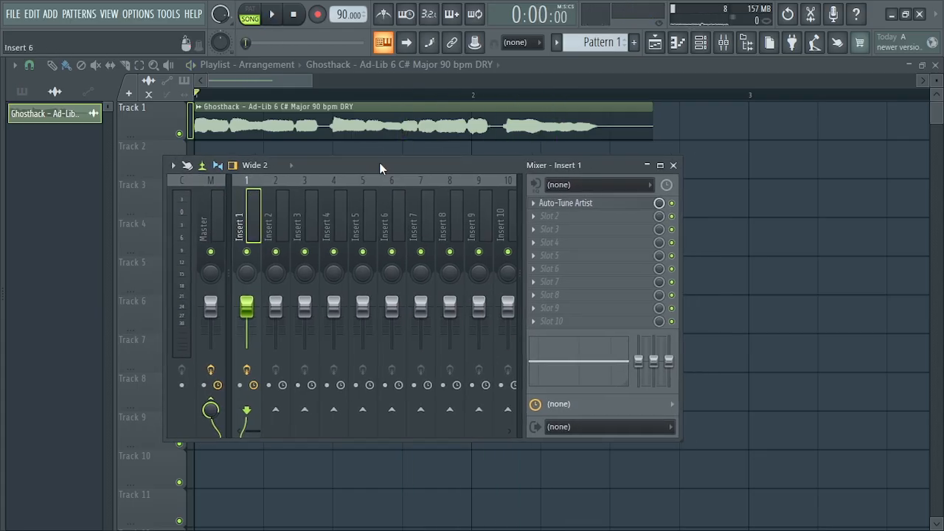
pyautogui.click(533, 218)
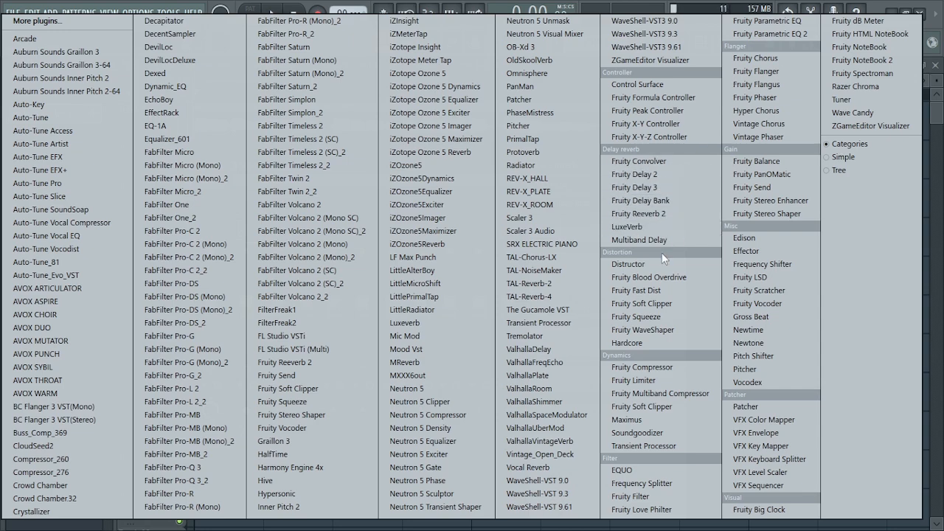
pyautogui.click(780, 33)
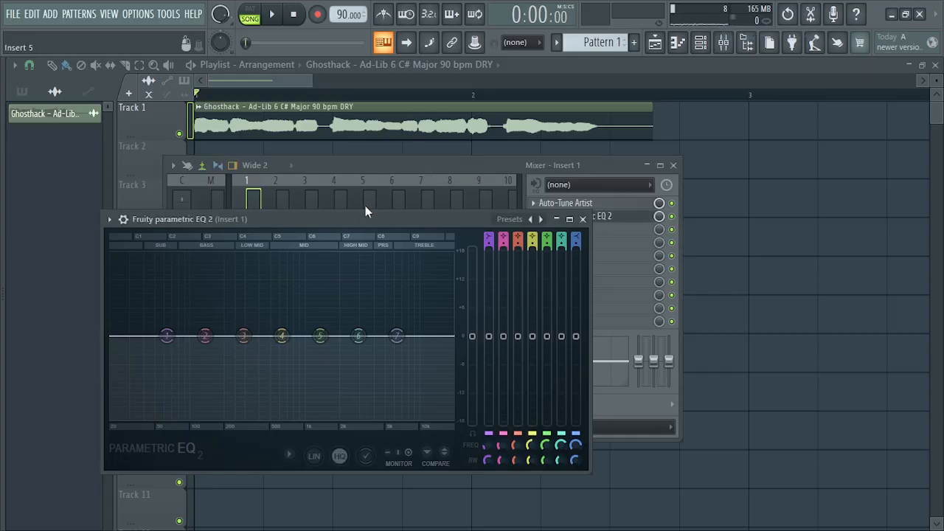
pyautogui.moveTo(361, 220); pyautogui.dragTo(452, 172)
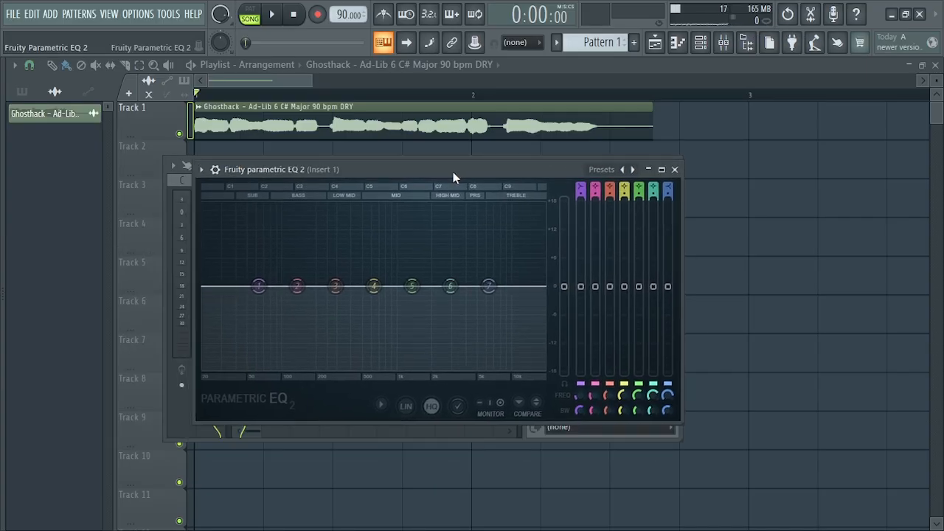
pyautogui.click(601, 171)
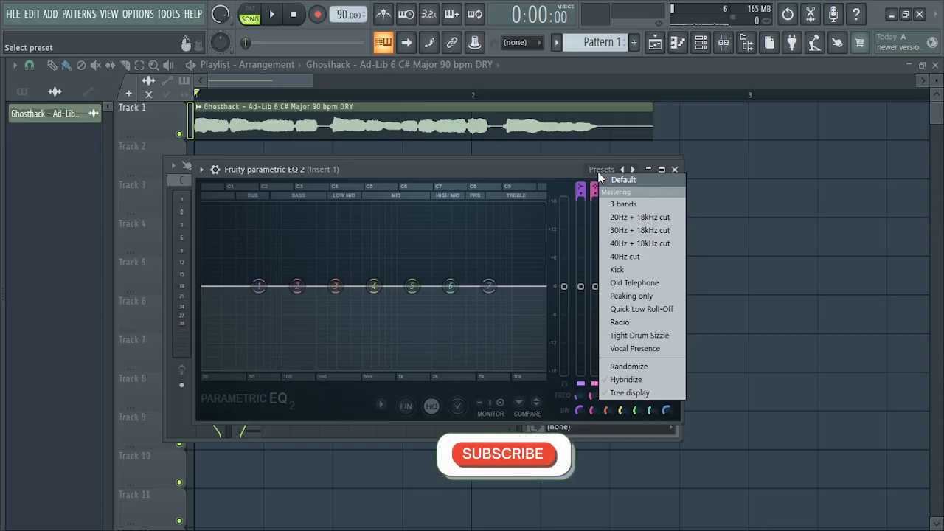
pyautogui.click(634, 349)
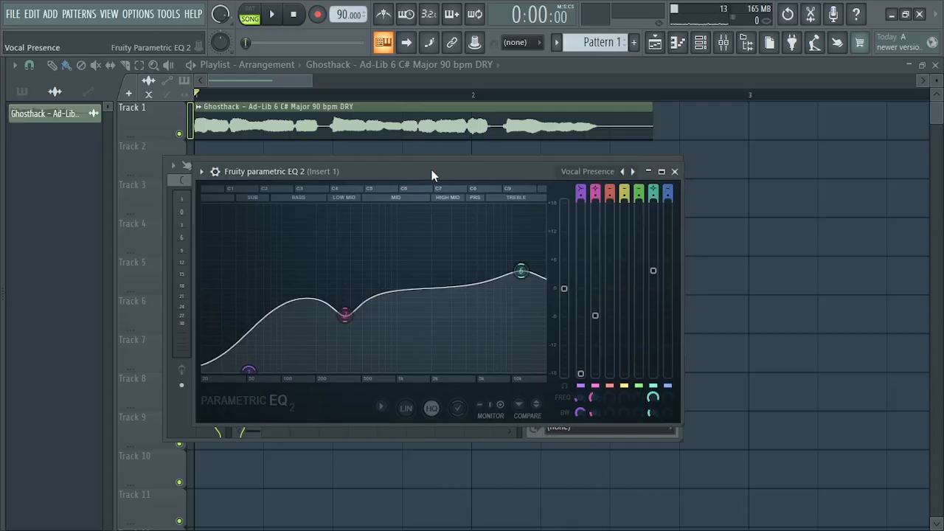
pyautogui.moveTo(431, 169)
pyautogui.mouseDown()
pyautogui.moveTo(443, 162)
pyautogui.moveTo(436, 175)
pyautogui.mouseUp()
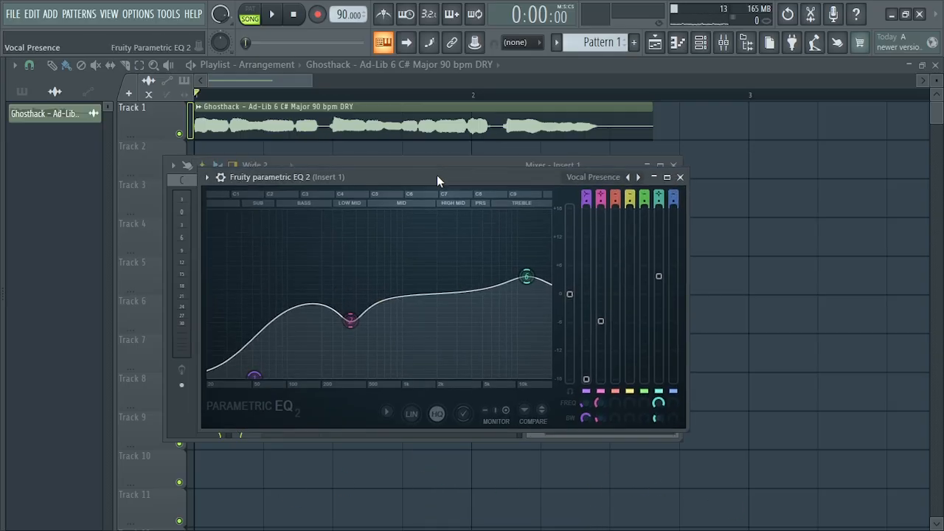
# Play back the vocal with the equalizer applied and close the equalizer window.
pyautogui.click(275, 17)
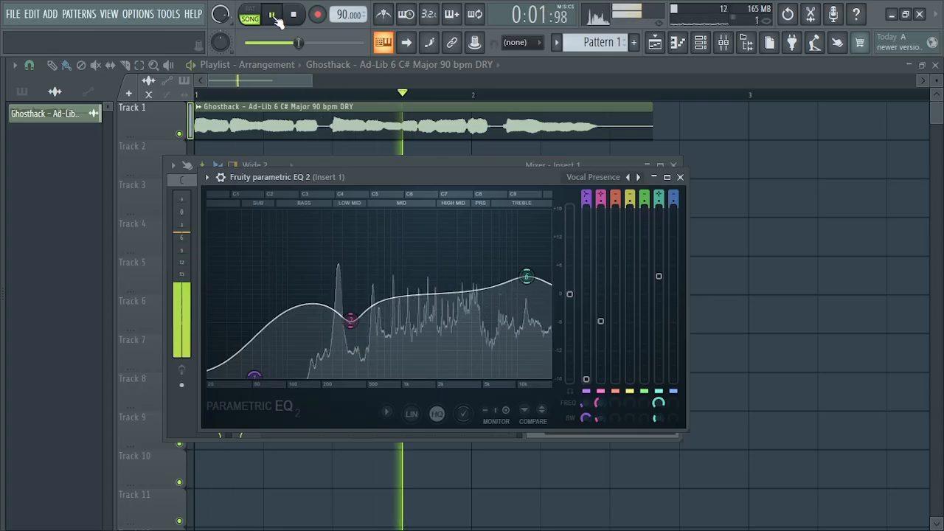
pyautogui.click(679, 177)
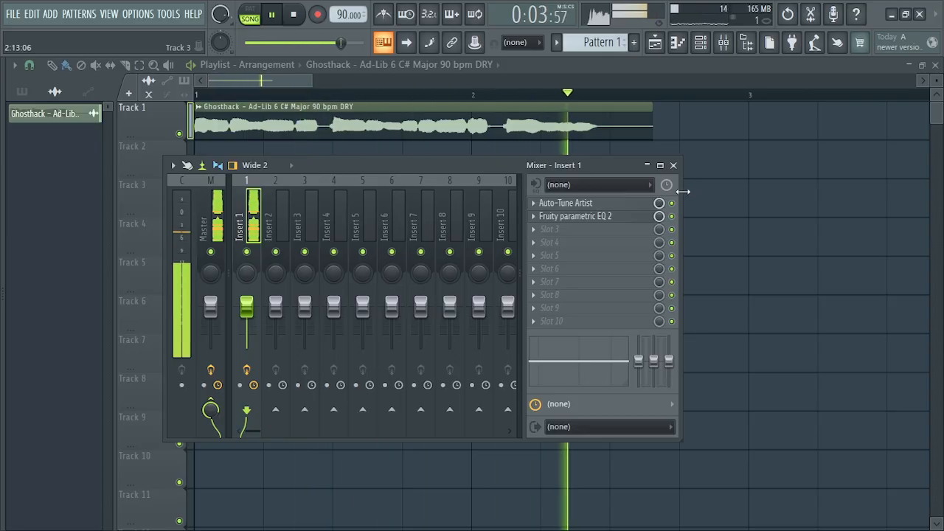
pyautogui.moveTo(460, 170); pyautogui.dragTo(512, 172)
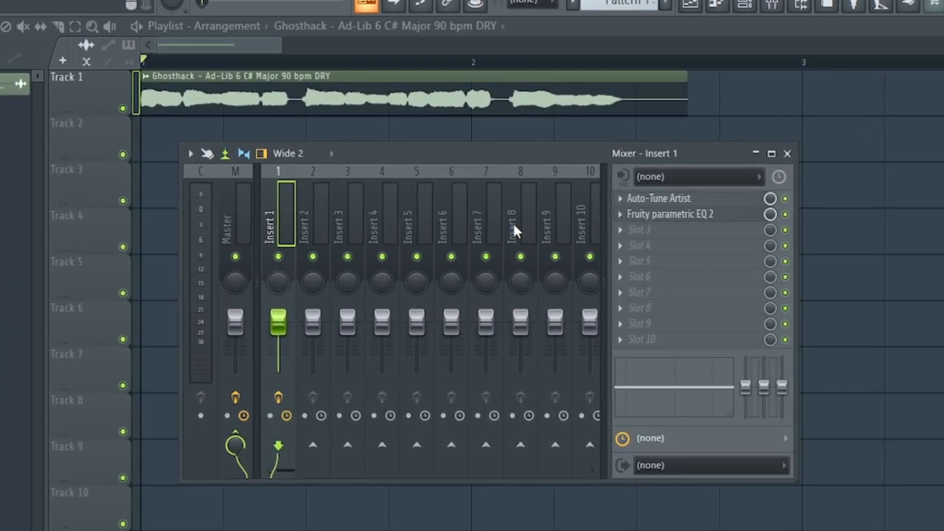
# Rename mixer track Insert 7 as REVERB and give it the Sienna color (#9F5F35).
pyautogui.click(481, 215)
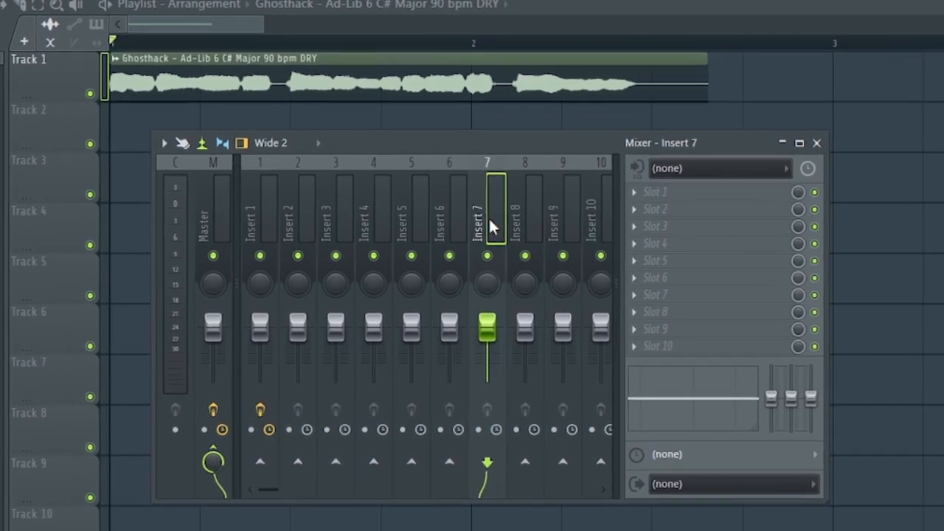
pyautogui.rightClick(488, 216)
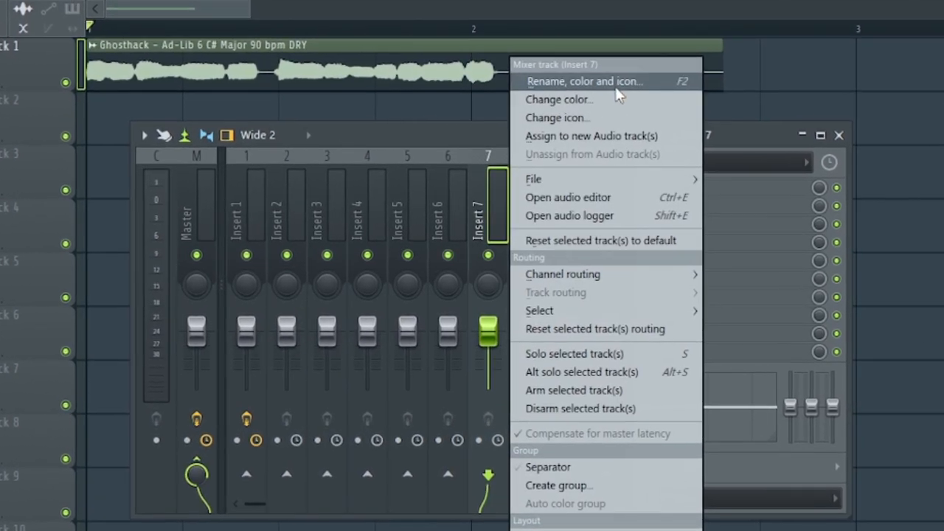
pyautogui.click(616, 83)
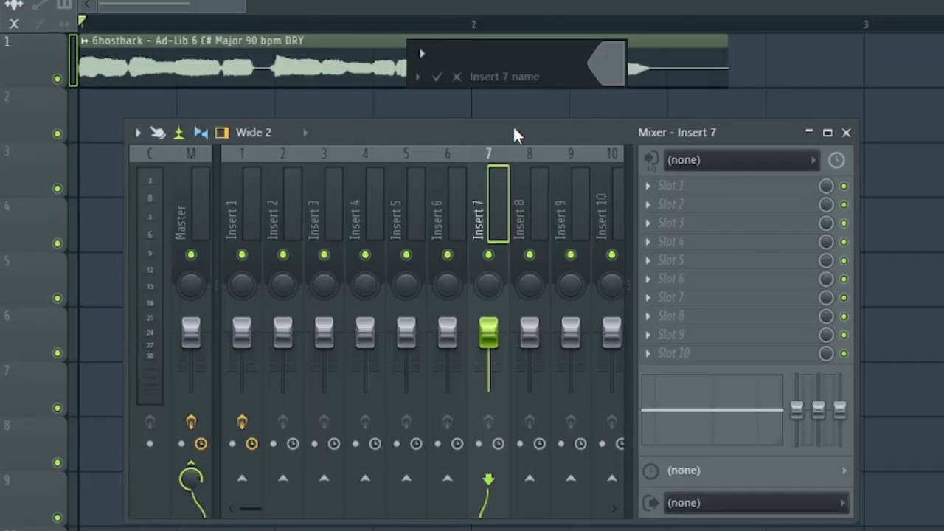
pyautogui.write('REVERB')
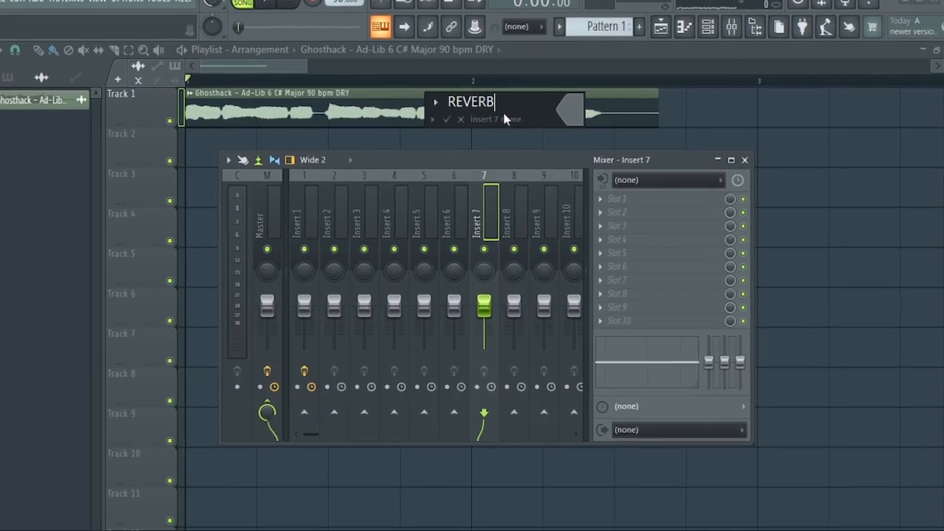
pyautogui.click(567, 122)
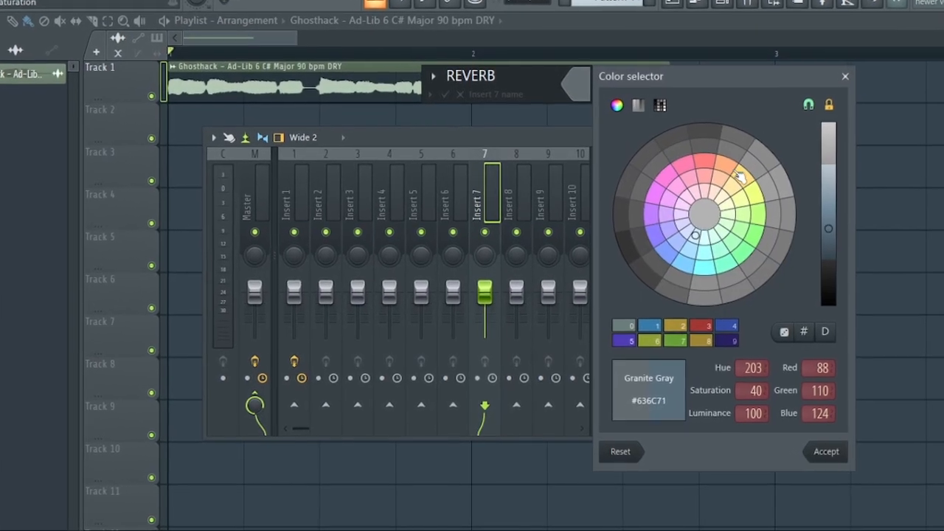
pyautogui.click(719, 177)
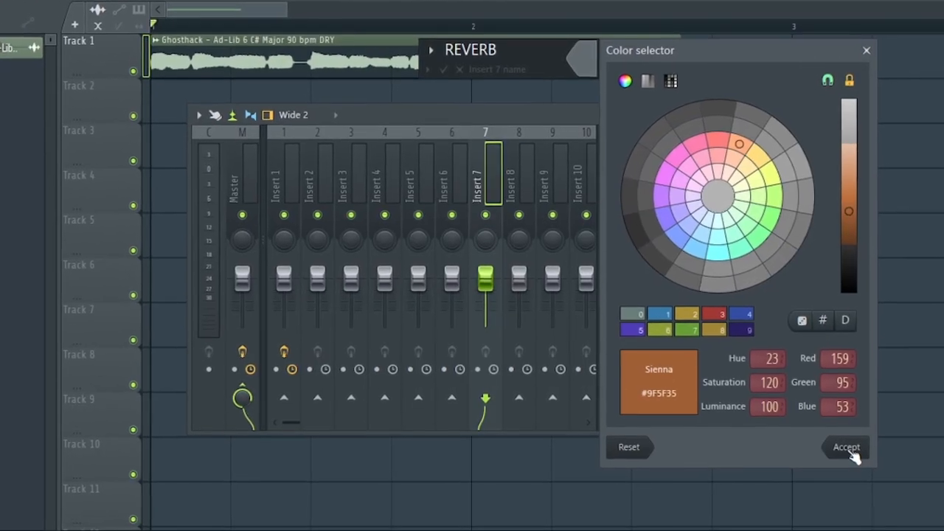
pyautogui.click(859, 447)
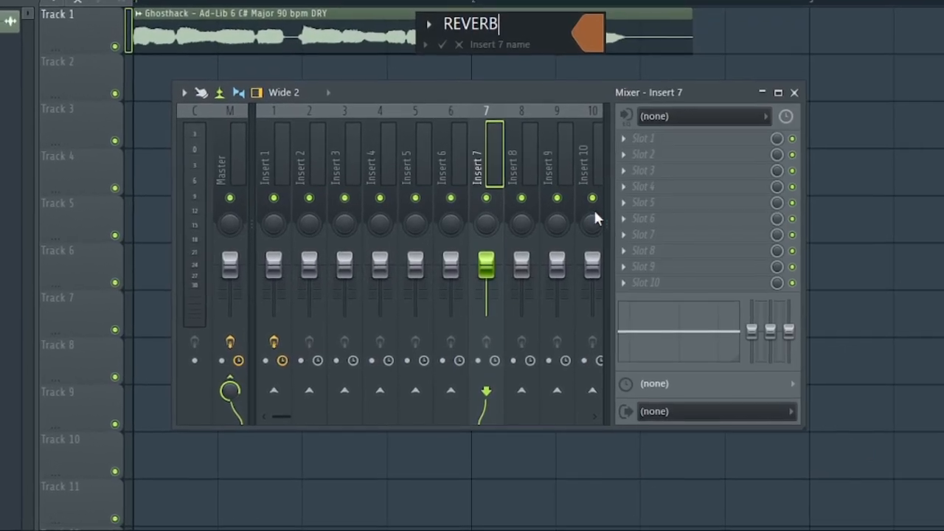
pyautogui.click(444, 32)
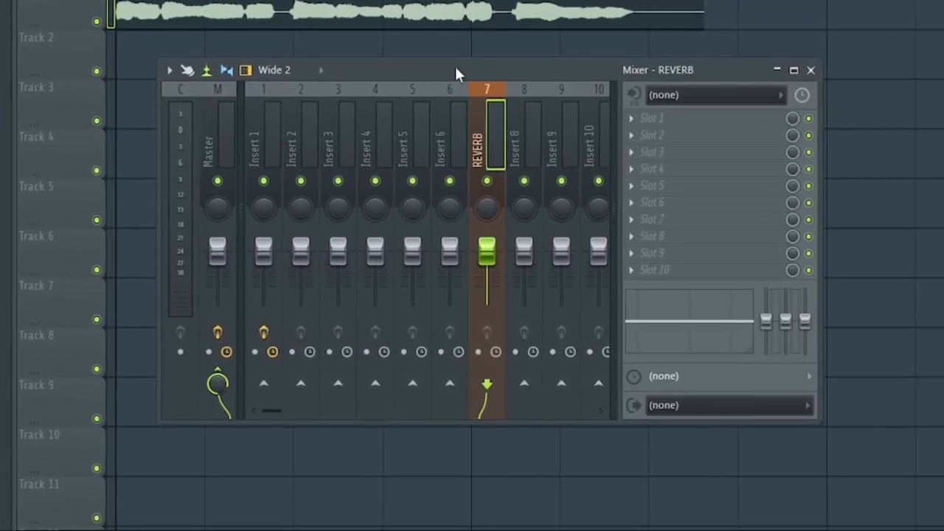
# Dock the REVERB mixer track to the Right group and narrow the mixer window.
pyautogui.rightClick(486, 143)
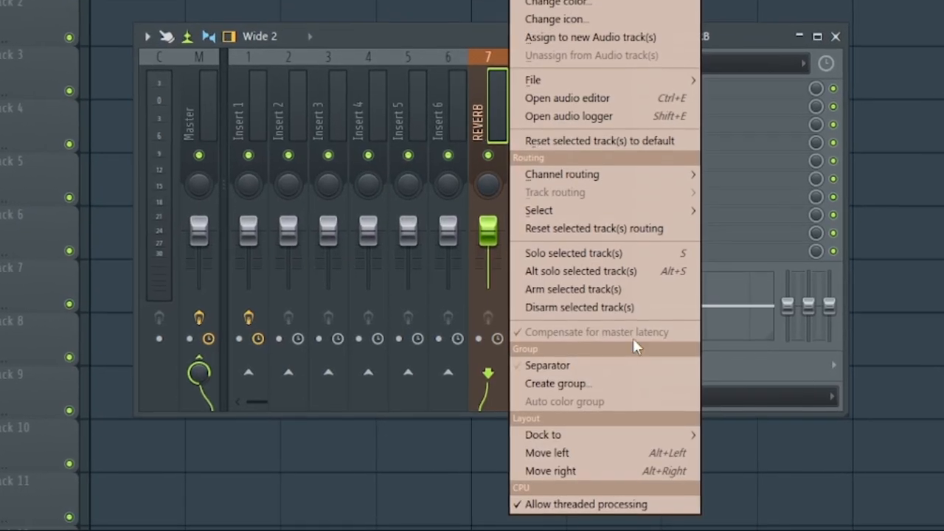
pyautogui.moveTo(595, 434)
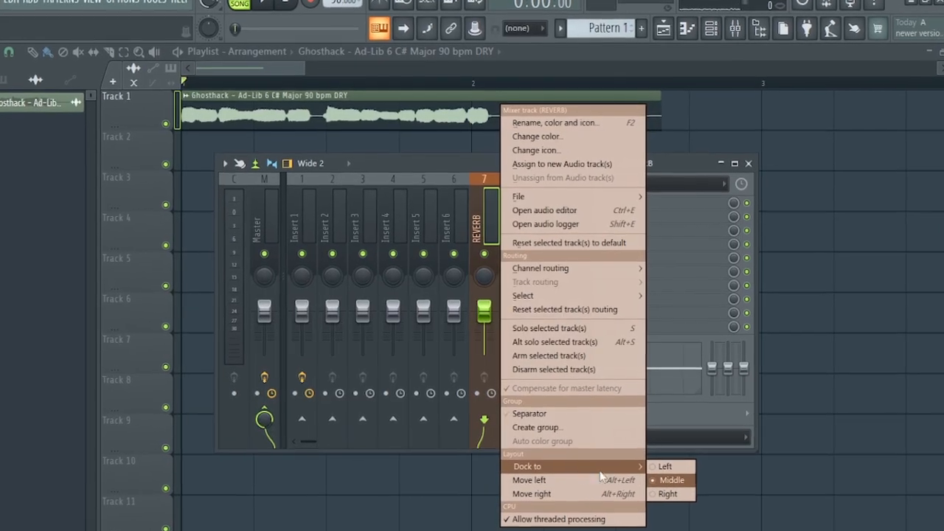
pyautogui.click(667, 493)
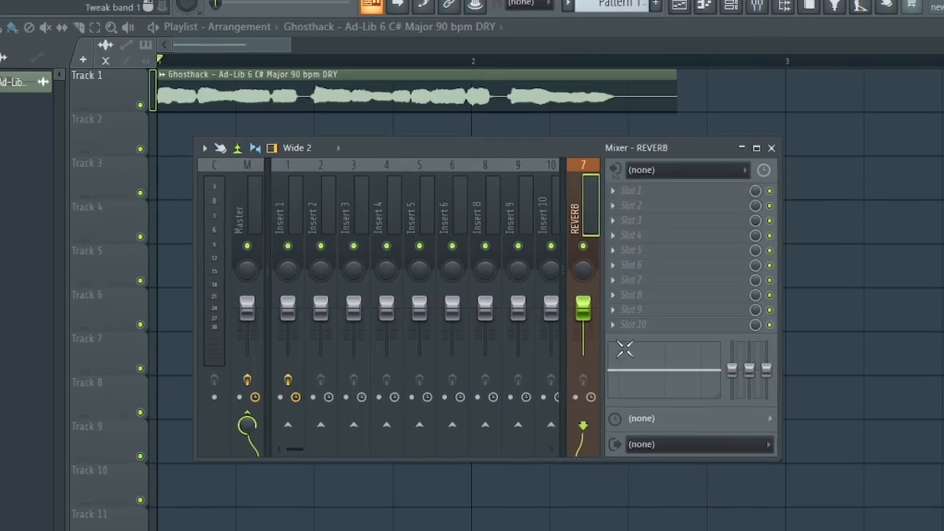
pyautogui.moveTo(783, 312); pyautogui.dragTo(611, 308)
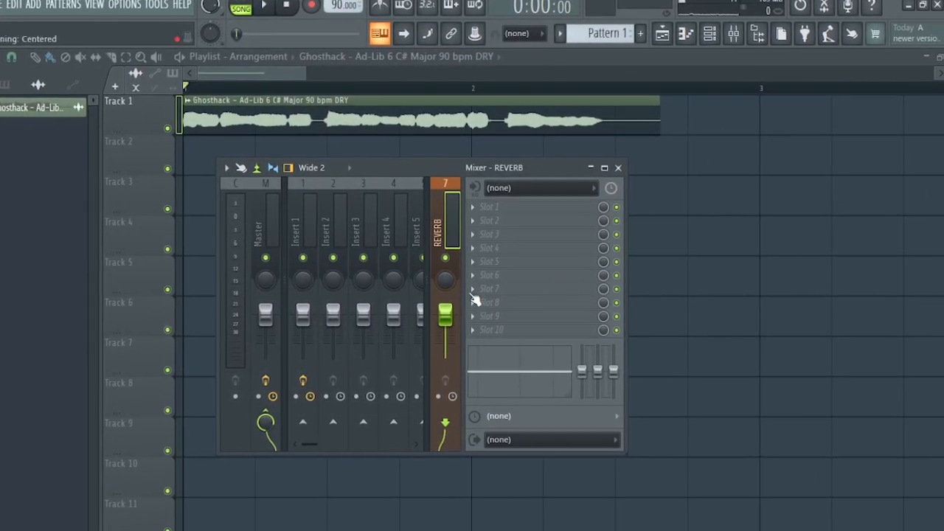
pyautogui.moveTo(626, 298); pyautogui.dragTo(717, 291)
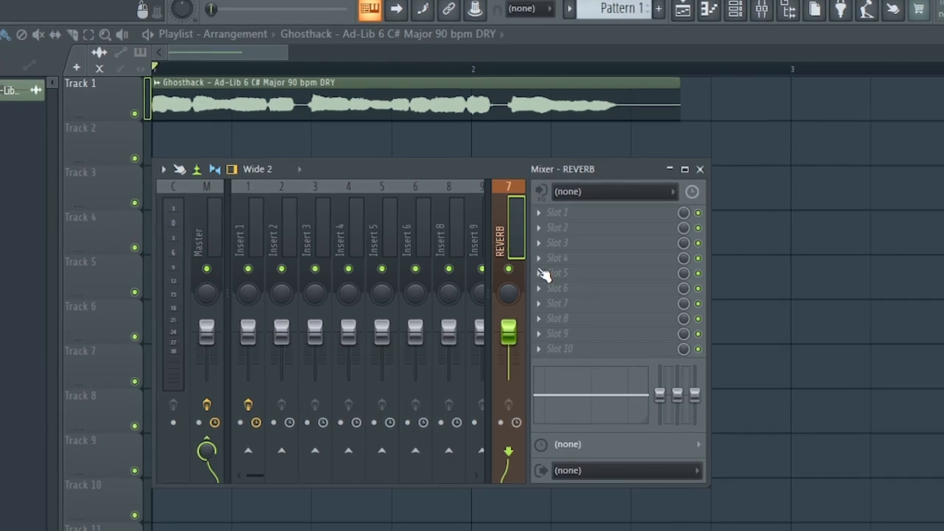
# Load ValhallaVintageVerb in slot 1 of the REVERB track and set its mode to Bright Hall.
pyautogui.click(543, 213)
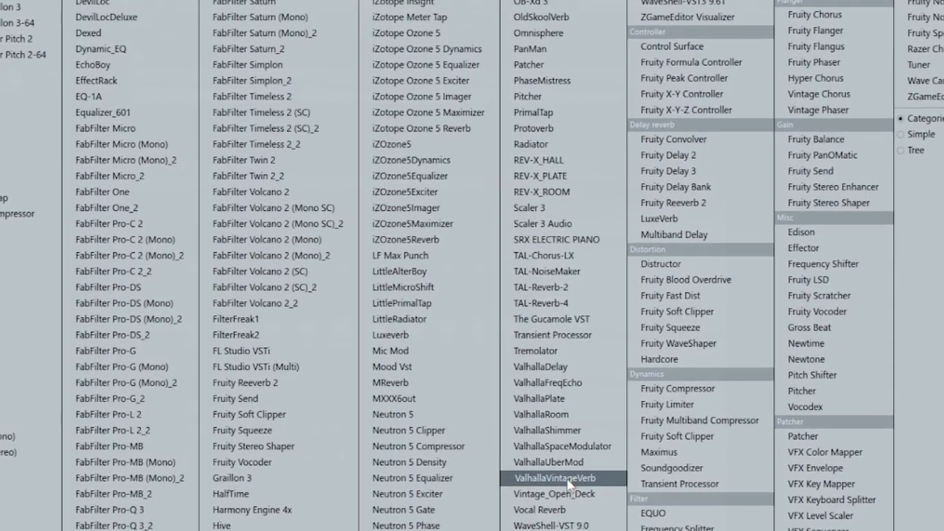
pyautogui.click(552, 477)
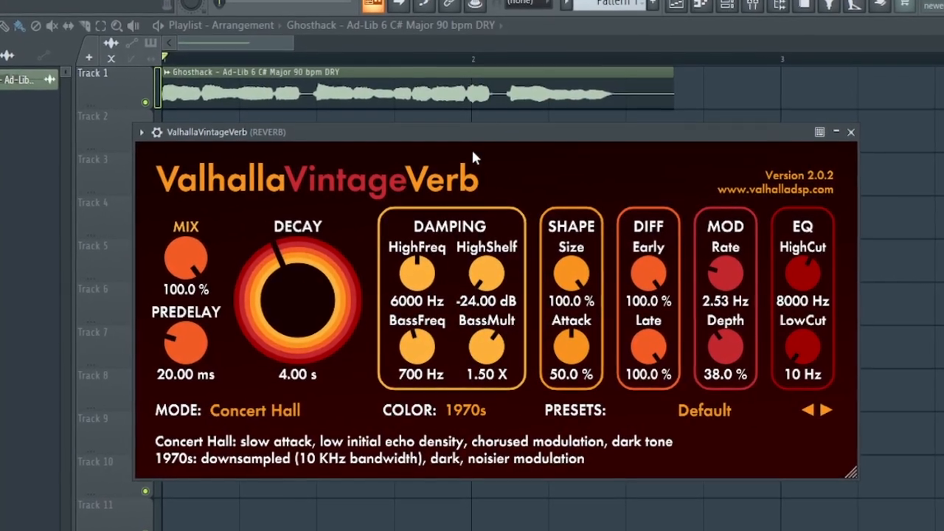
pyautogui.click(262, 415)
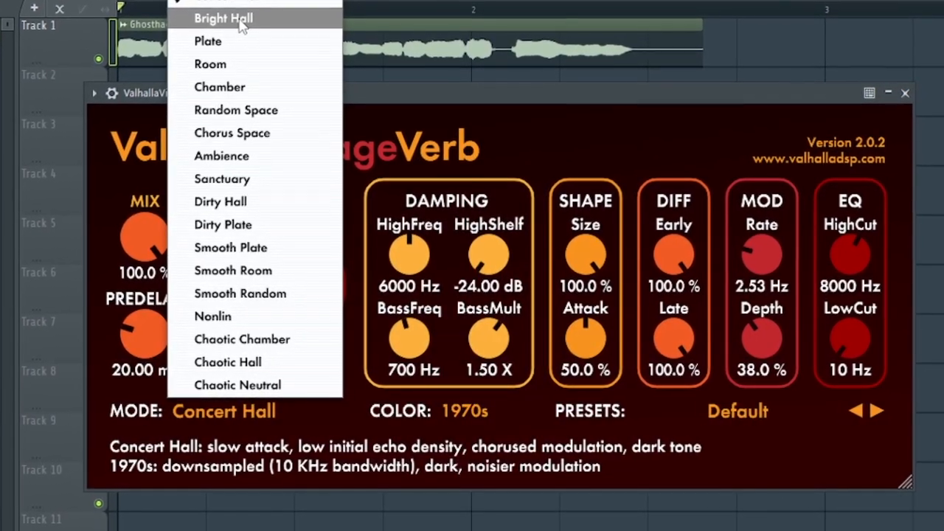
pyautogui.click(242, 23)
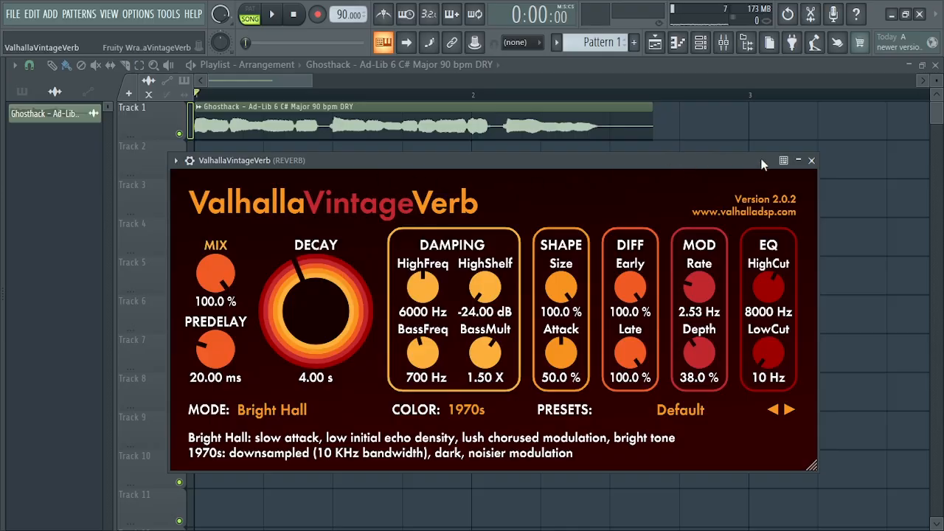
# Switch to the web browser, search for a reverb calculator and set the Delay & Reverb Time Calculator's BPM to 90.
pyautogui.click(891, 15)
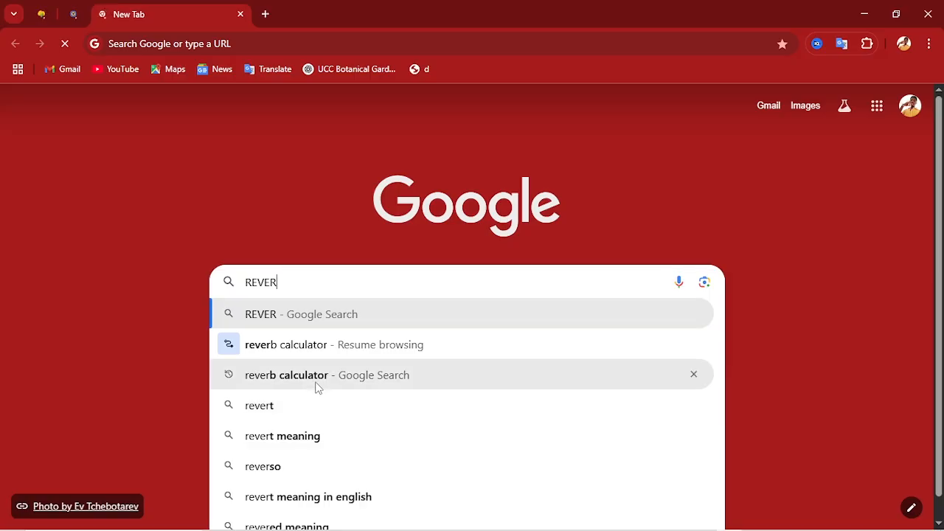
pyautogui.click(321, 377)
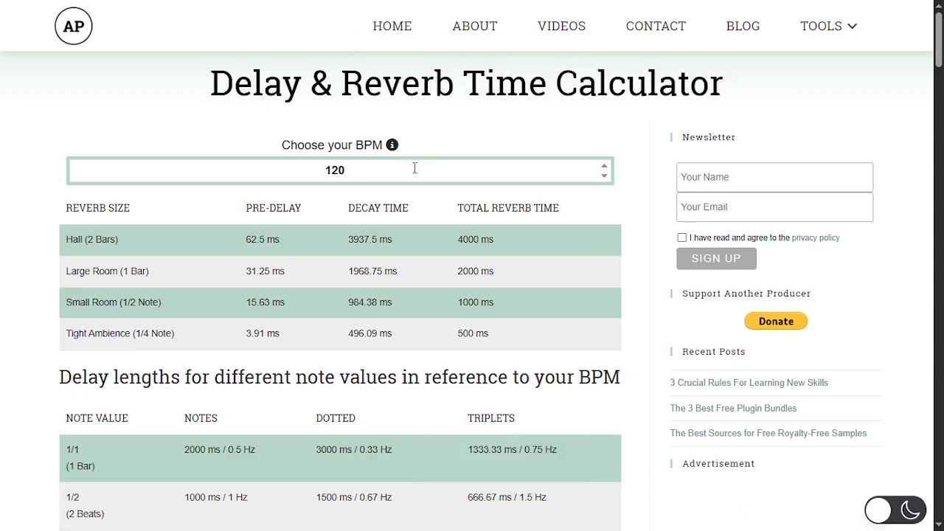
pyautogui.doubleClick(354, 178)
pyautogui.press('BackSpace')
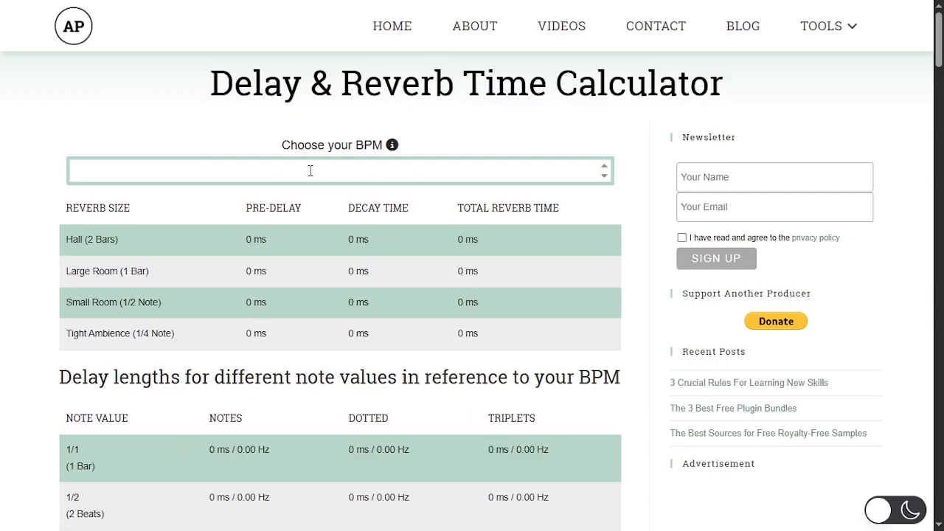
pyautogui.click(320, 171)
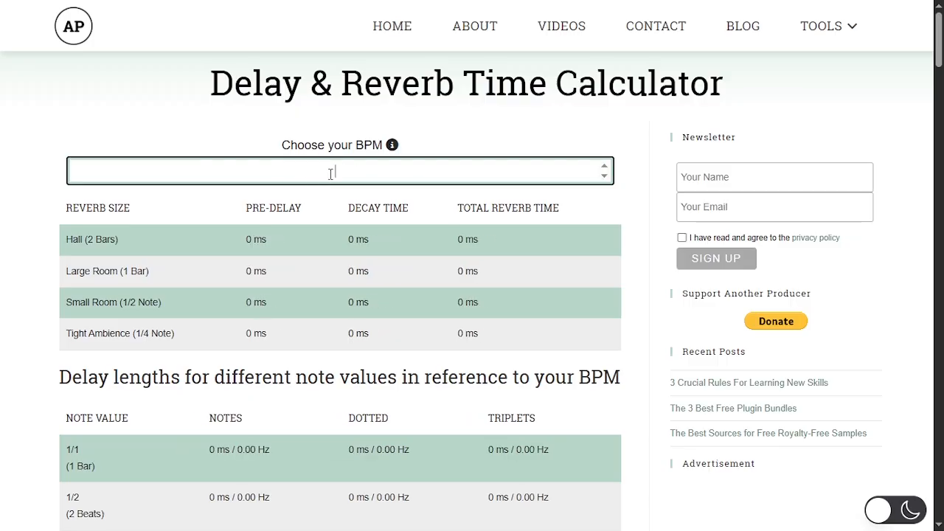
pyautogui.write('12')
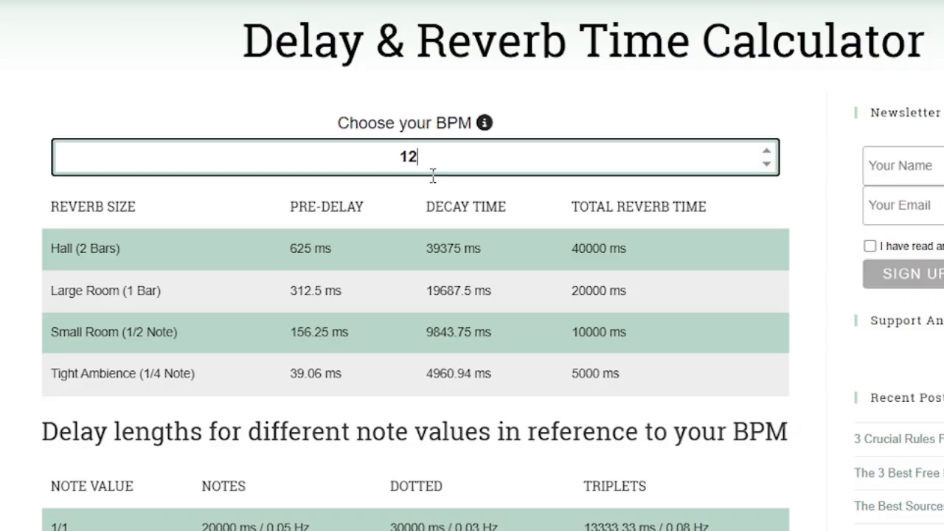
pyautogui.write('3')
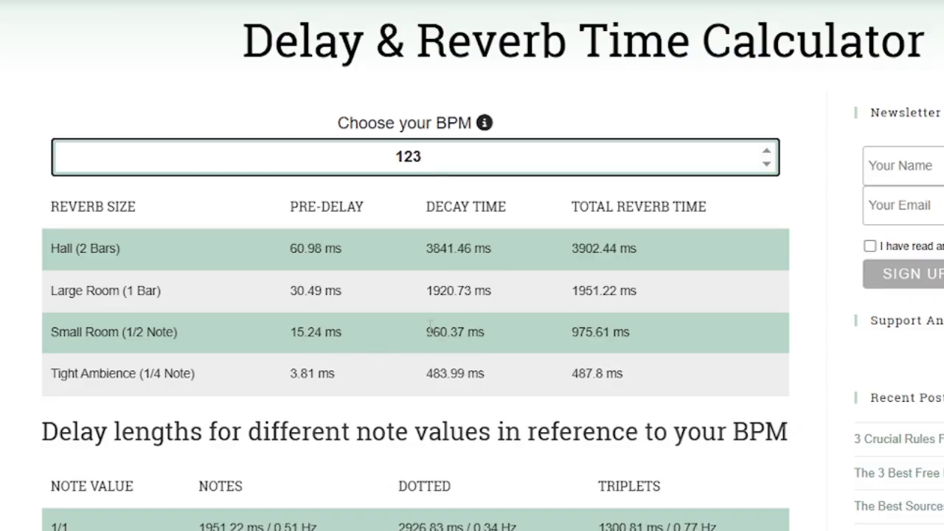
pyautogui.write('3342')
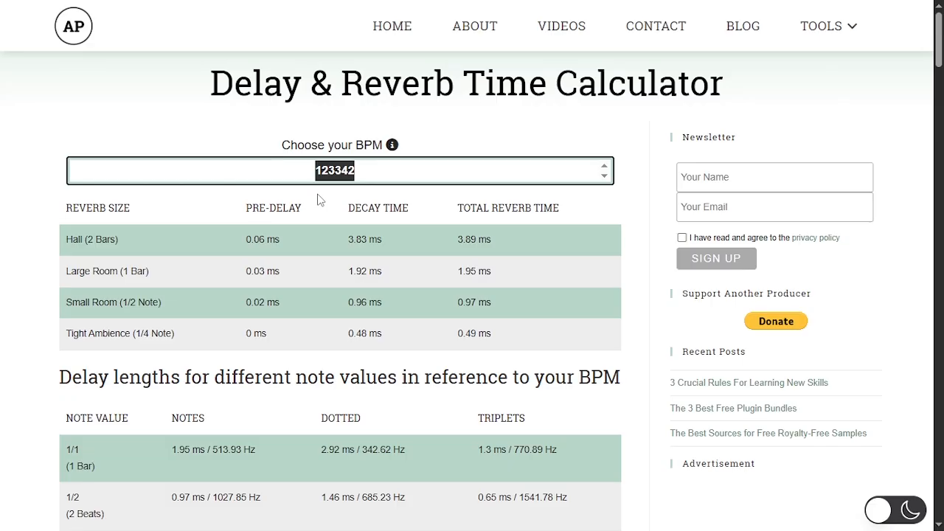
pyautogui.write('90')
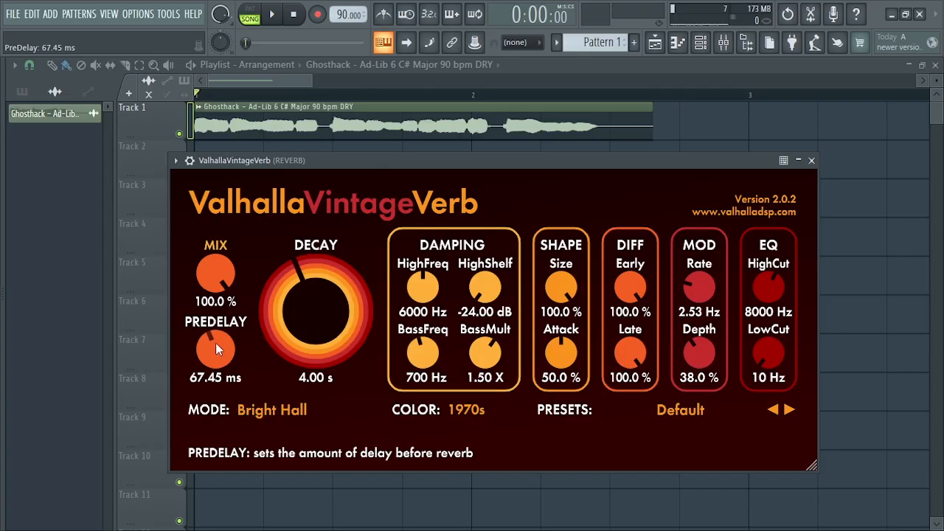
# Set ValhallaVintageVerb's predelay to about 83.23 ms, following the calculator's Hall (2 Bars) value.
pyautogui.moveTo(215, 342); pyautogui.dragTo(216, 368)
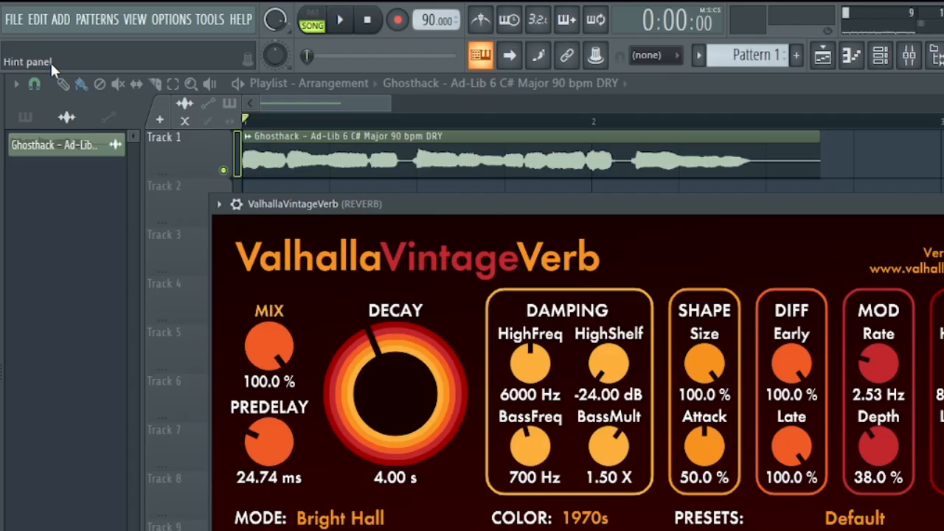
pyautogui.moveTo(272, 447); pyautogui.dragTo(263, 441)
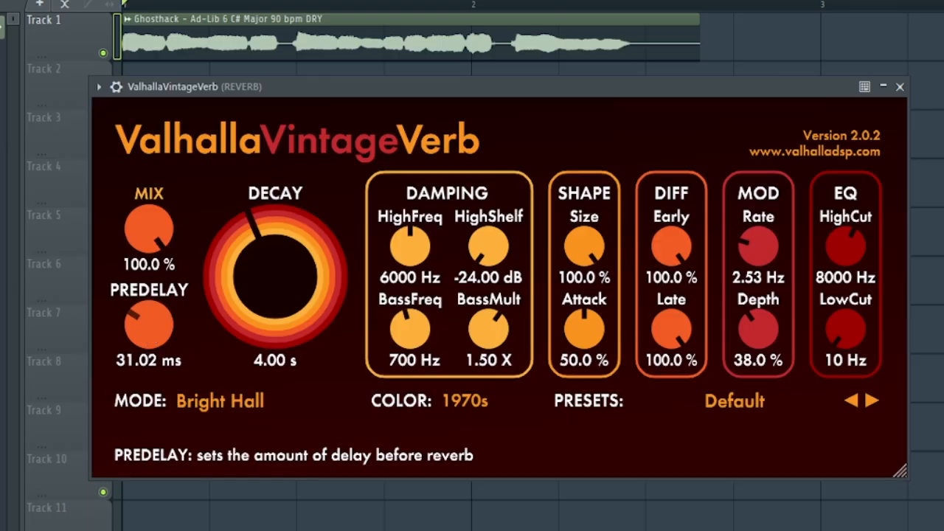
pyautogui.moveTo(142, 330)
pyautogui.mouseDown()
pyautogui.moveTo(142, 302)
pyautogui.moveTo(148, 314)
pyautogui.mouseUp()
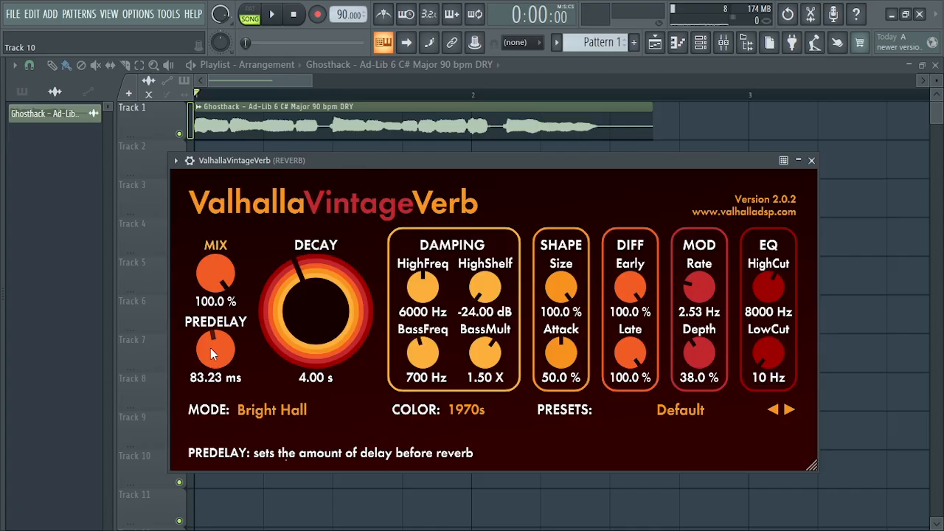
# Check the calculator's Hall decay time, set ValhallaVintageVerb's decay to about 5.23 s and raise its low cut.
pyautogui.click(890, 15)
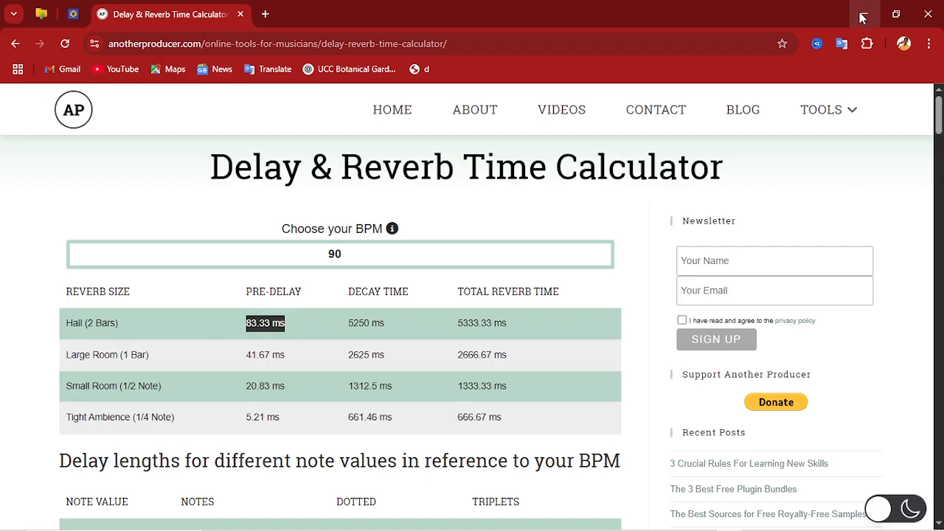
pyautogui.click(863, 17)
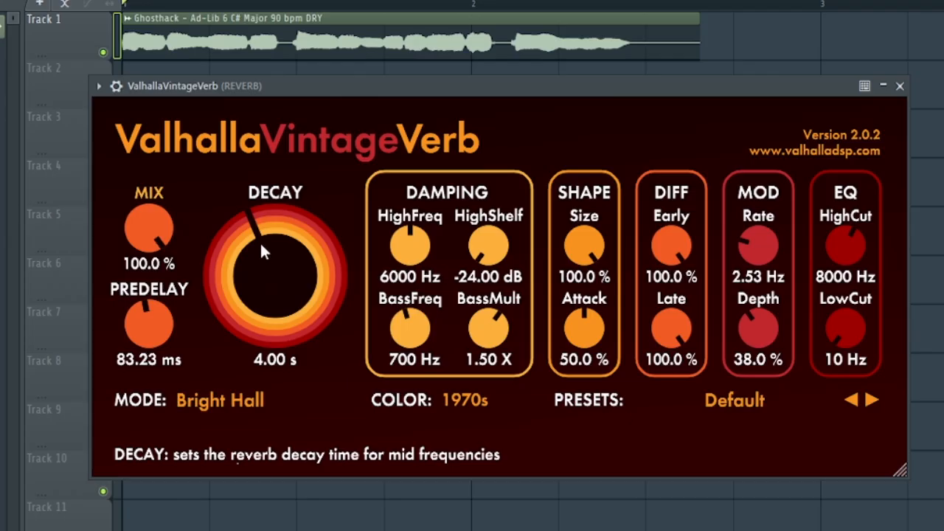
pyautogui.moveTo(259, 242)
pyautogui.mouseDown()
pyautogui.moveTo(268, 225)
pyautogui.moveTo(265, 236)
pyautogui.mouseUp()
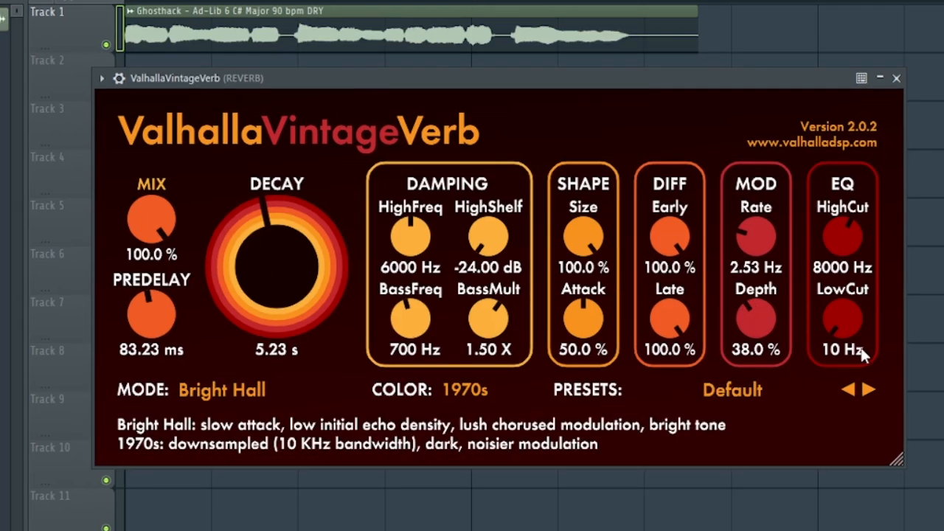
pyautogui.moveTo(840, 326); pyautogui.dragTo(838, 289)
pyautogui.click(897, 77)
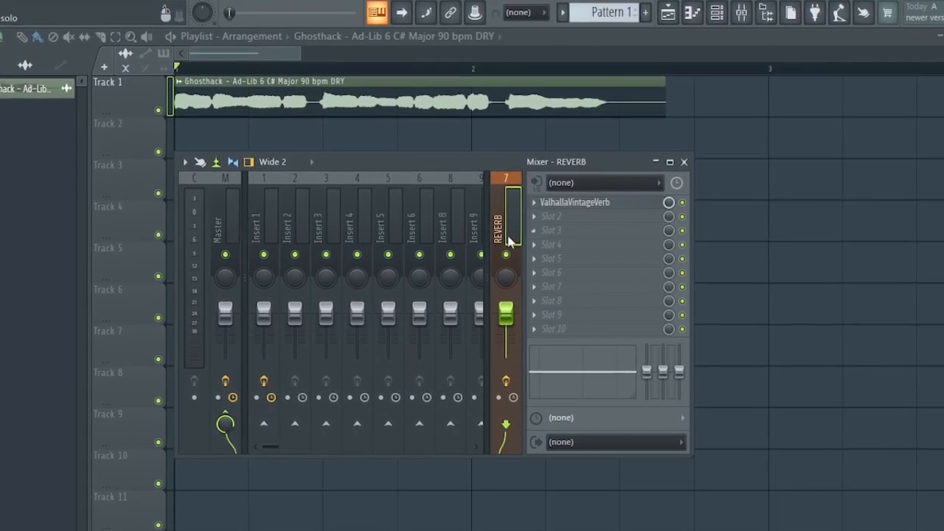
# Send Insert 1 to the REVERB track and play back the vocal with the reverb.
pyautogui.click(261, 214)
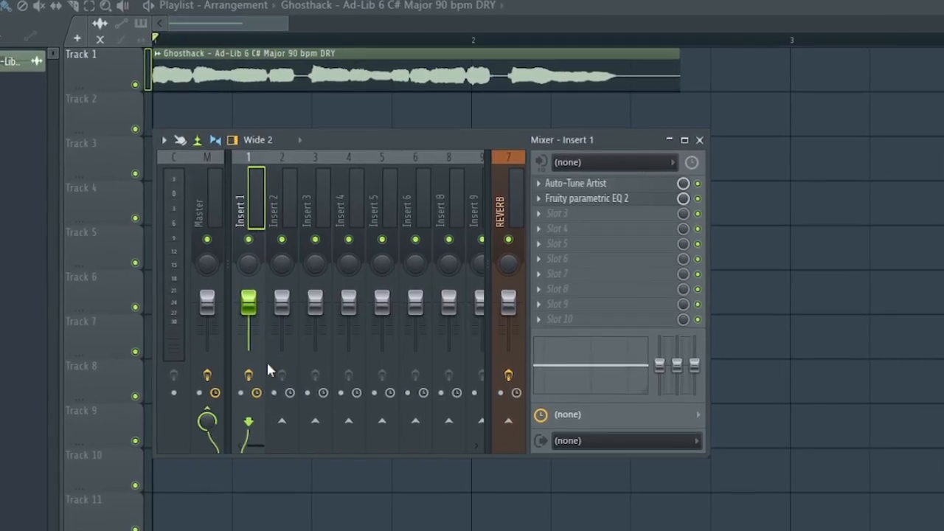
pyautogui.click(508, 421)
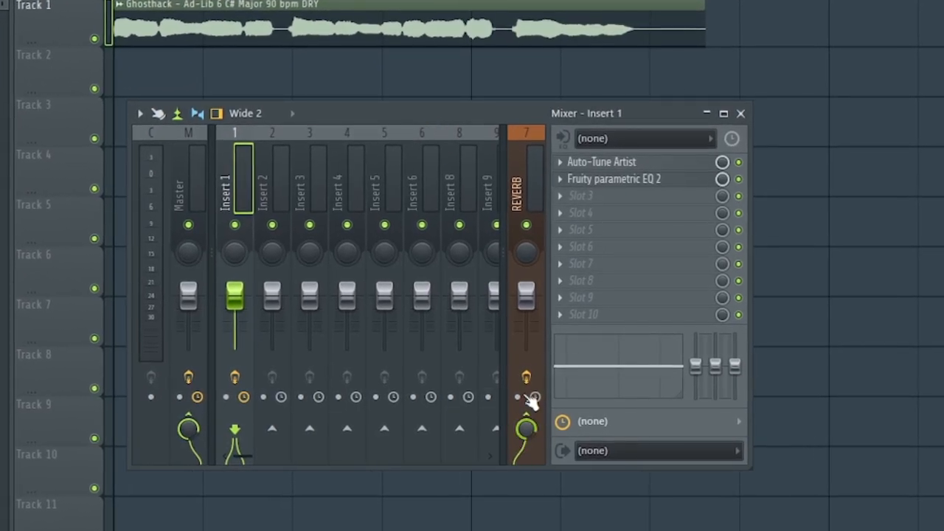
pyautogui.press('space')
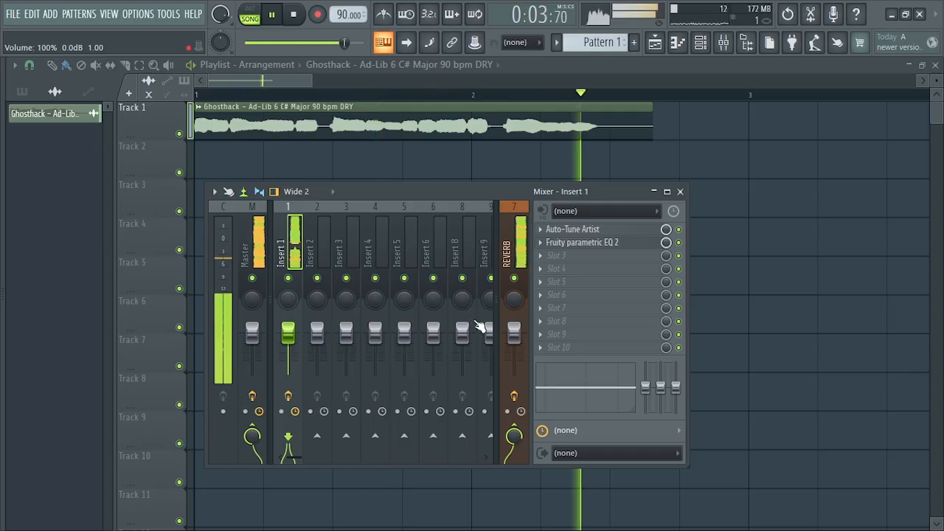
# Play back the ad-lib vocal several times with the reverb active, repositioning the mixer over the playlist.
pyautogui.press('space')
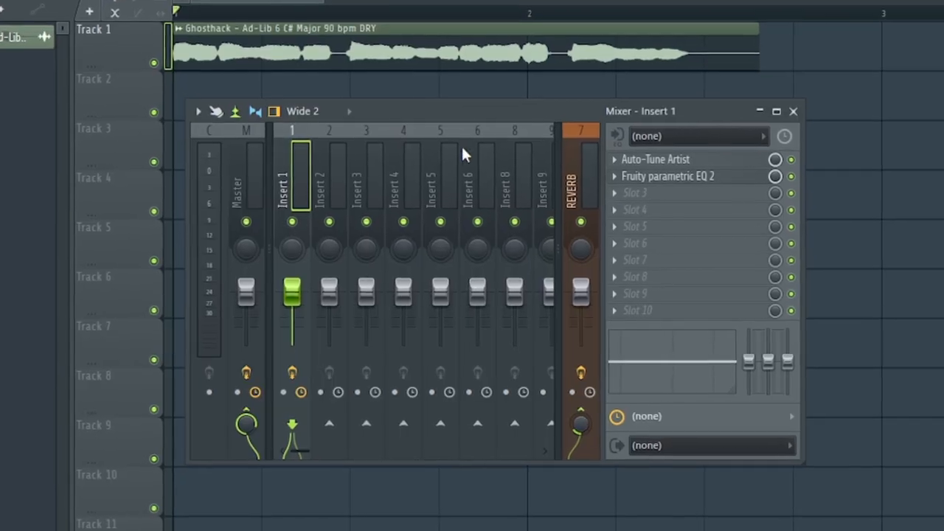
pyautogui.moveTo(434, 119); pyautogui.dragTo(458, 118)
pyautogui.press('space')
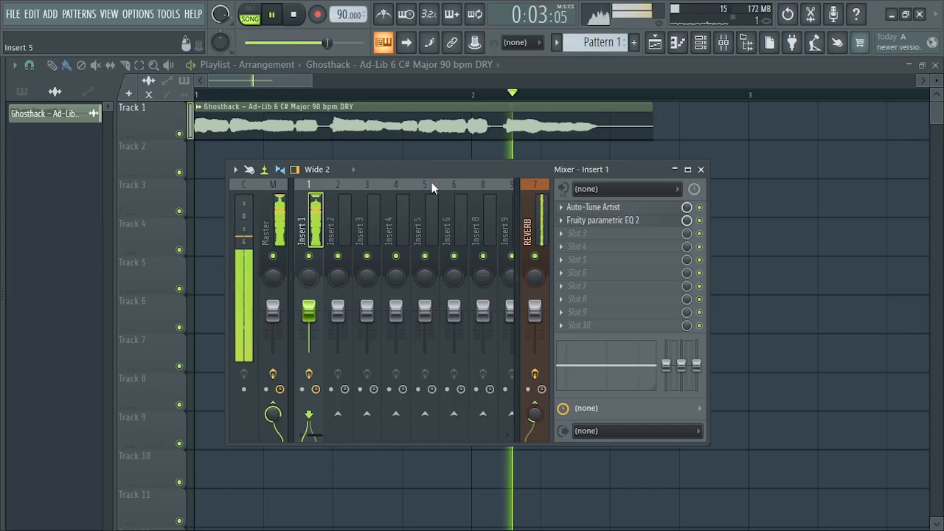
pyautogui.press('space')
pyautogui.press('space')
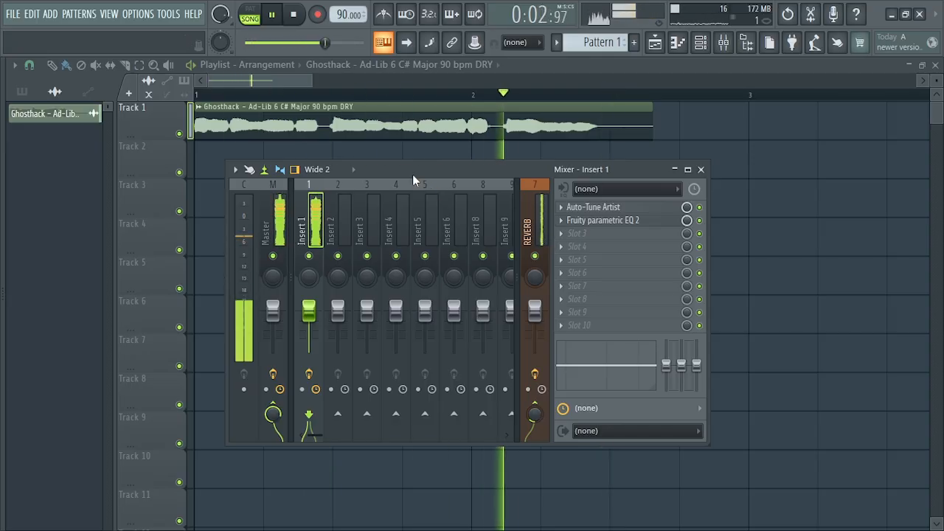
pyautogui.press('space')
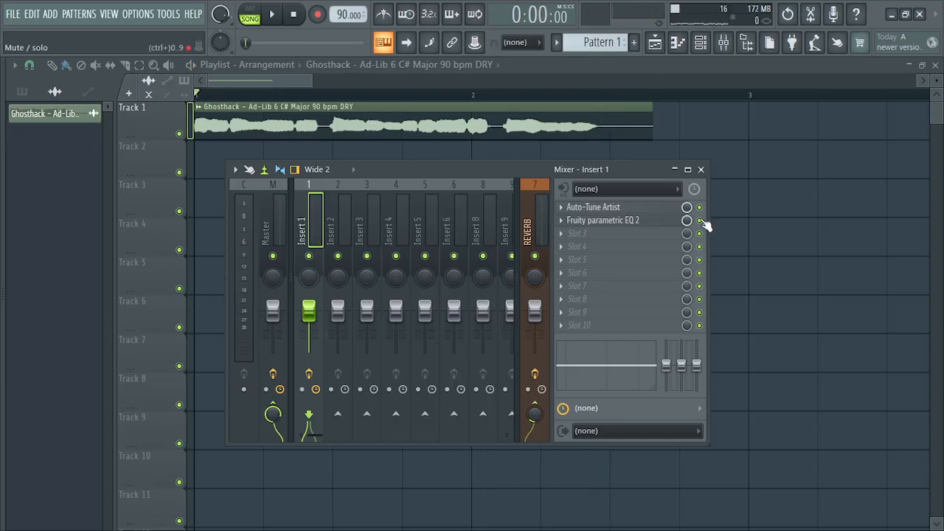
# Compare the vocal during playback with ValhallaVintageVerb bypassed and enabled on the REVERB track.
pyautogui.click(535, 217)
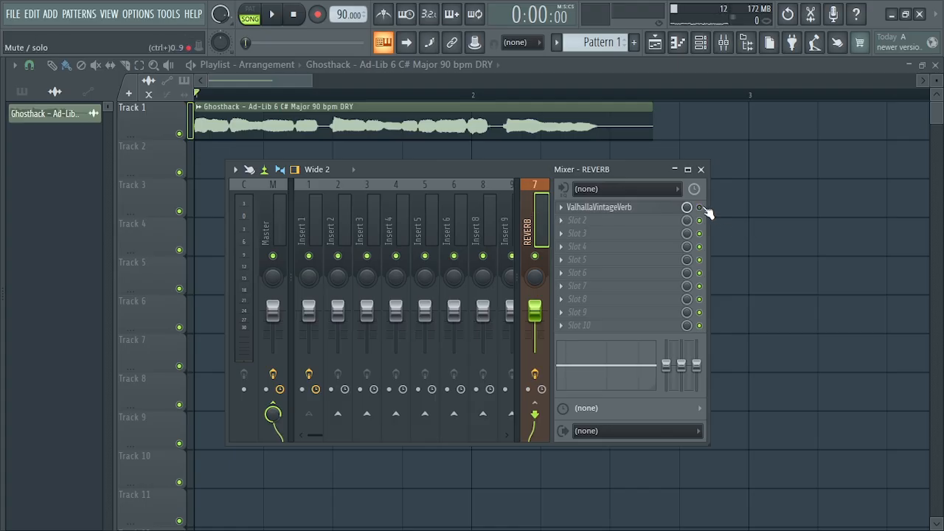
pyautogui.press('space')
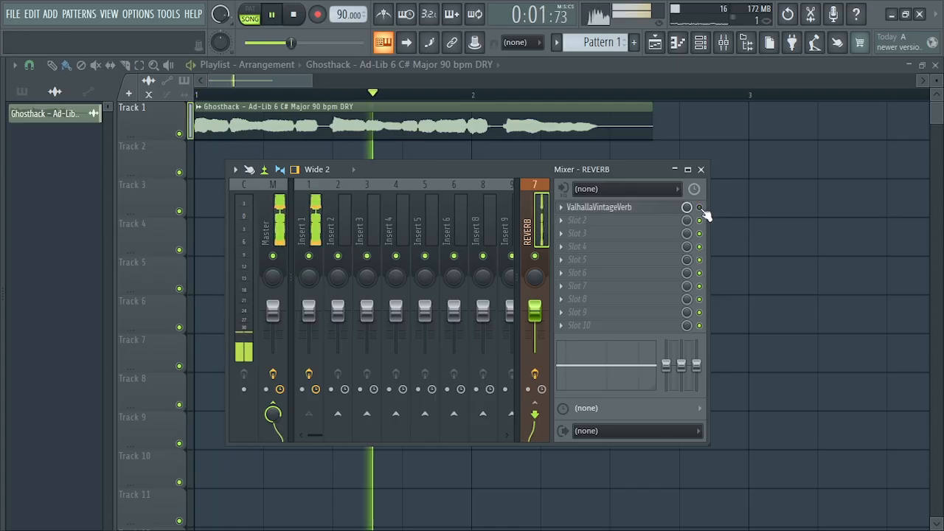
pyautogui.press('space')
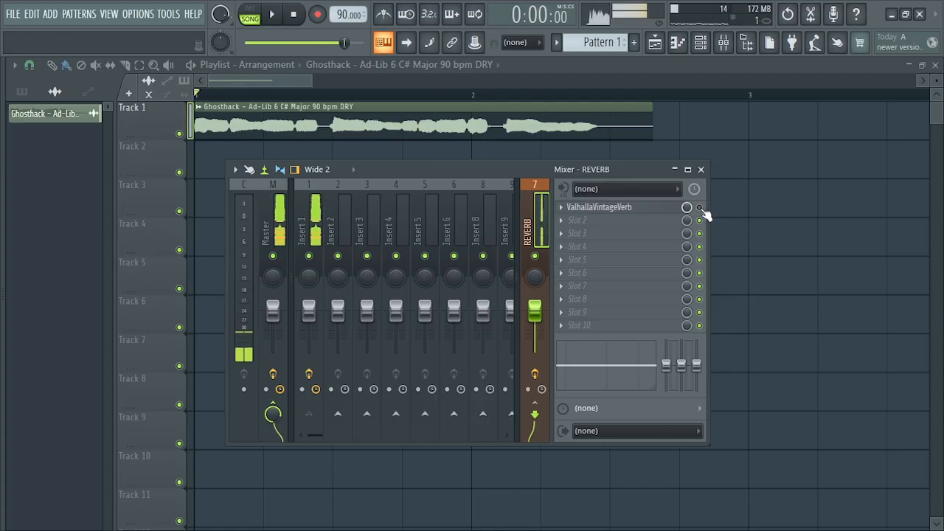
pyautogui.press('space')
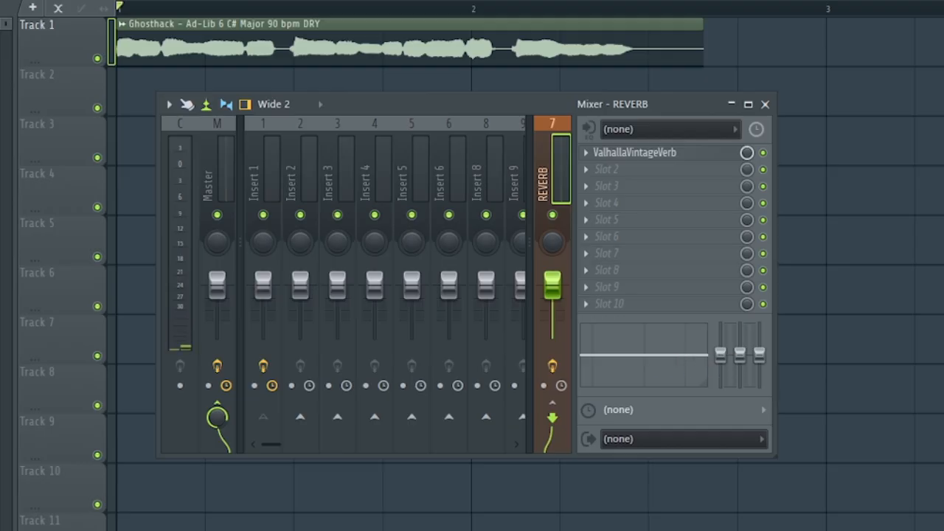
# Lower the REVERB track's 90 Hz low EQ band to -18.0 dB and play back the vocal to hear the change.
pyautogui.moveTo(720, 354); pyautogui.dragTo(719, 383)
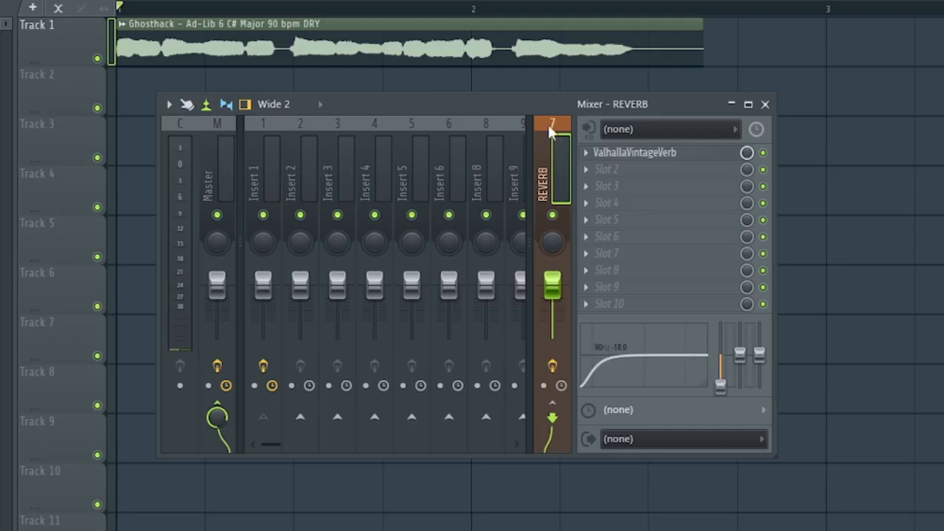
pyautogui.press('space')
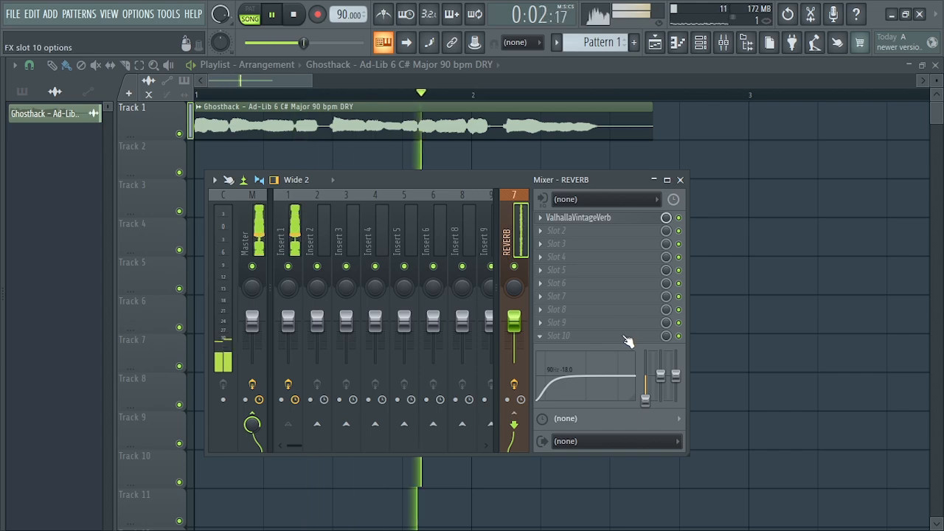
pyautogui.press('space')
pyautogui.moveTo(424, 185); pyautogui.dragTo(465, 195)
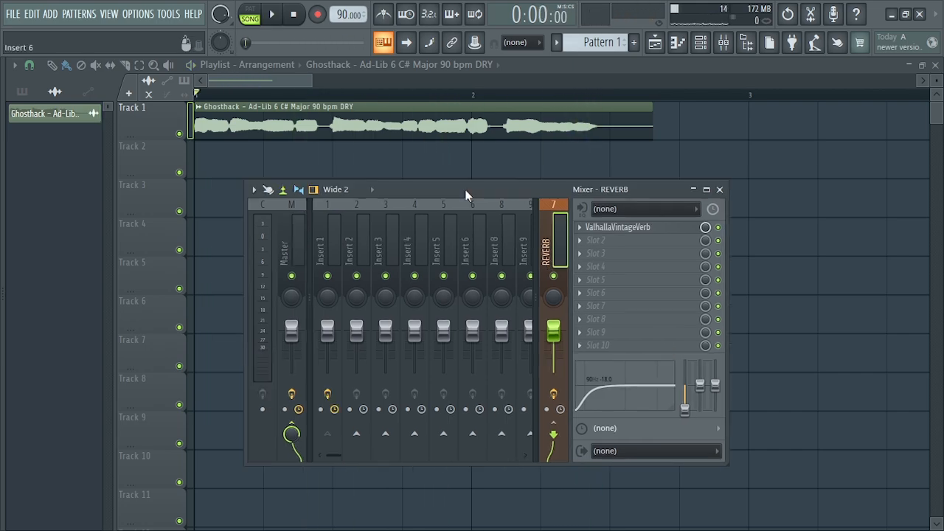